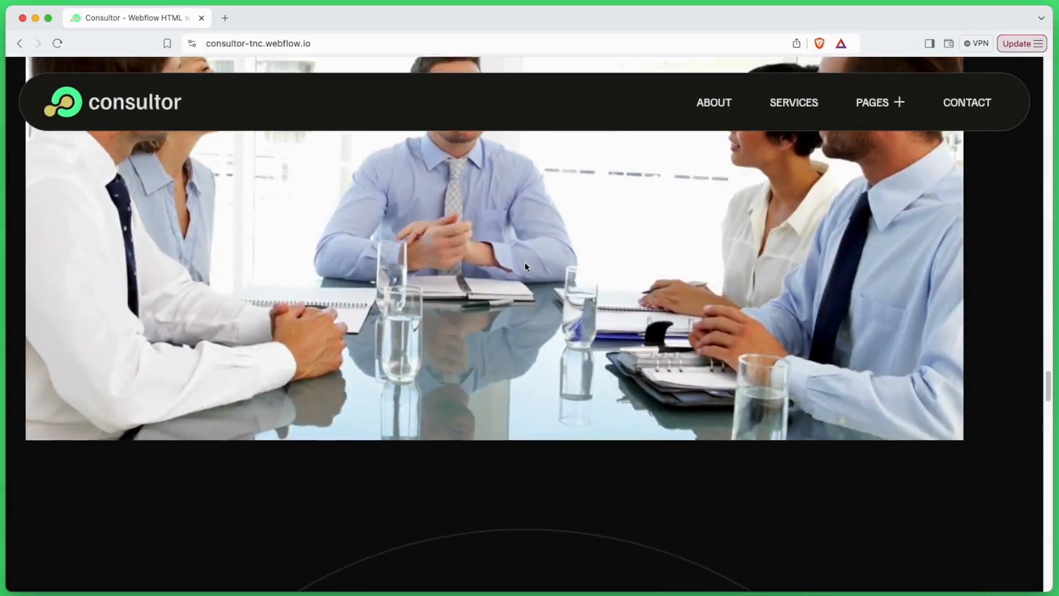
Step: Review the rest of the Consultor home page, from the client testimonials through the blog list and call to action to the footer
scroll(525, 264, "down", 5)
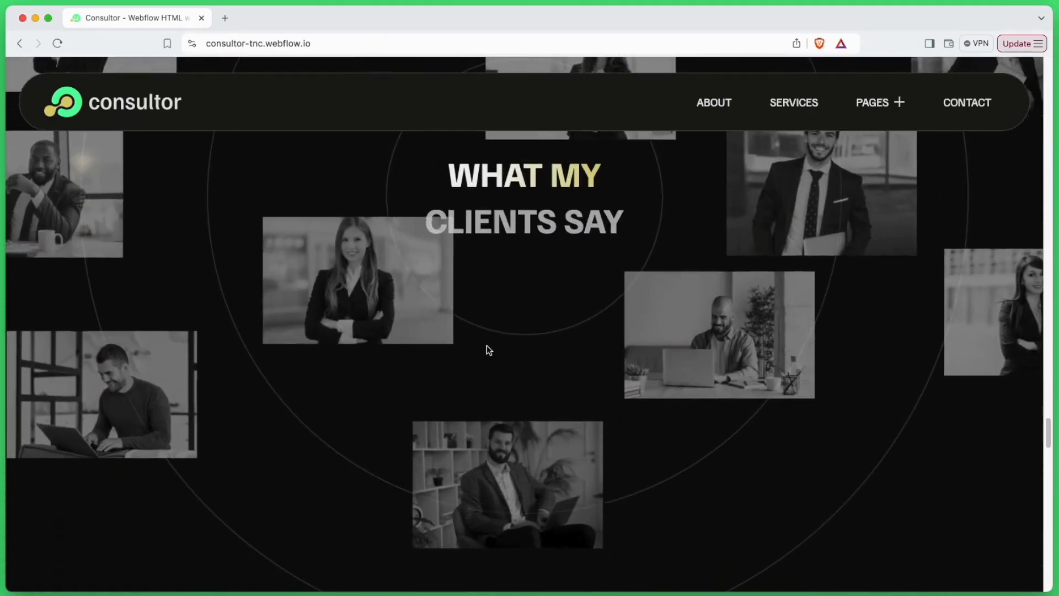
mouse_move(490, 434)
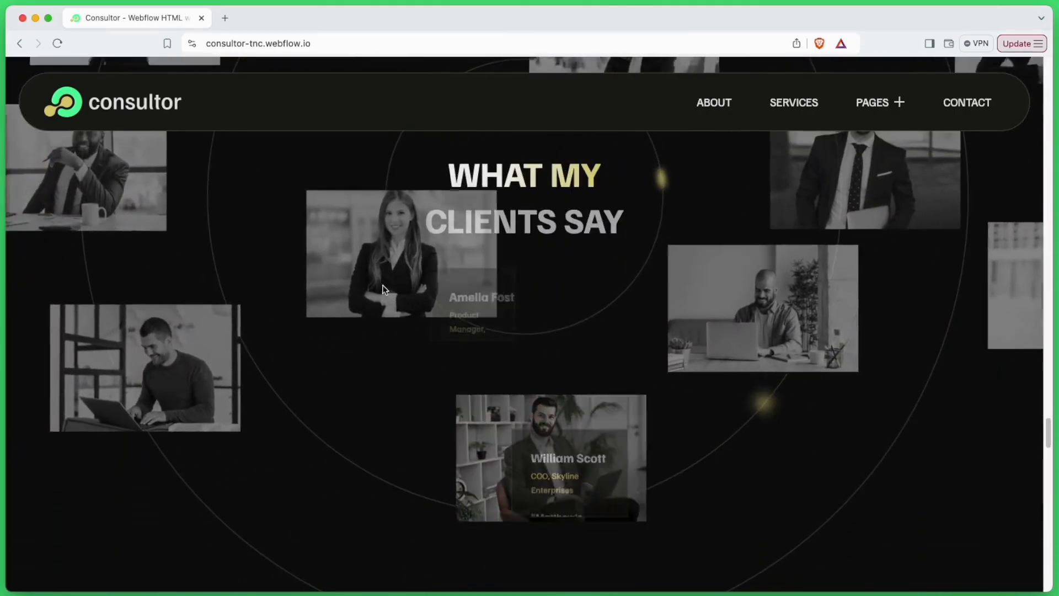
scroll(385, 289, "down", 5)
scroll(384, 289, "down", 5)
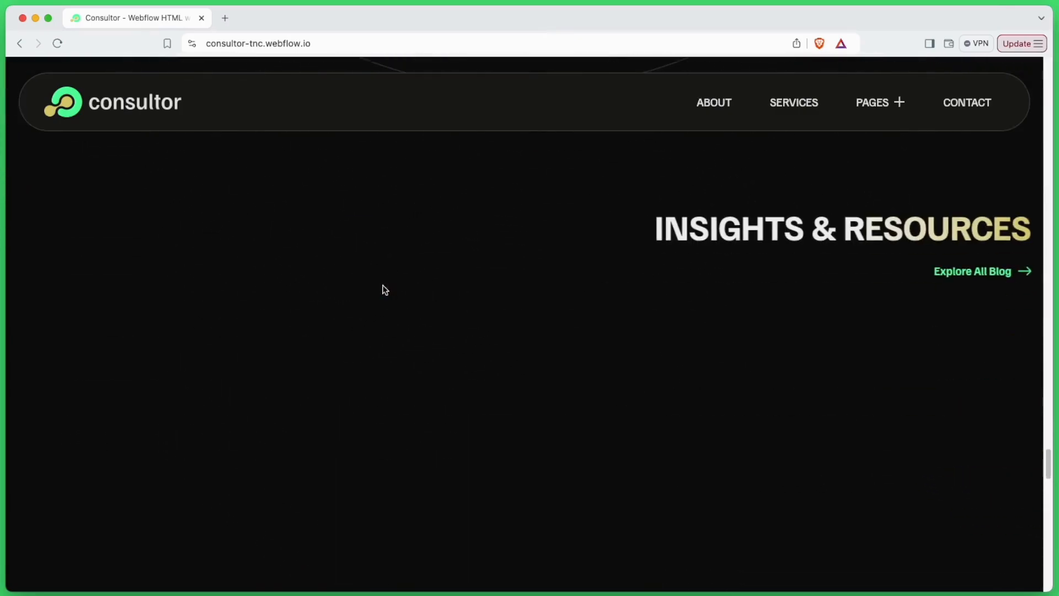
scroll(383, 289, "down", 4)
scroll(441, 278, "down", 4)
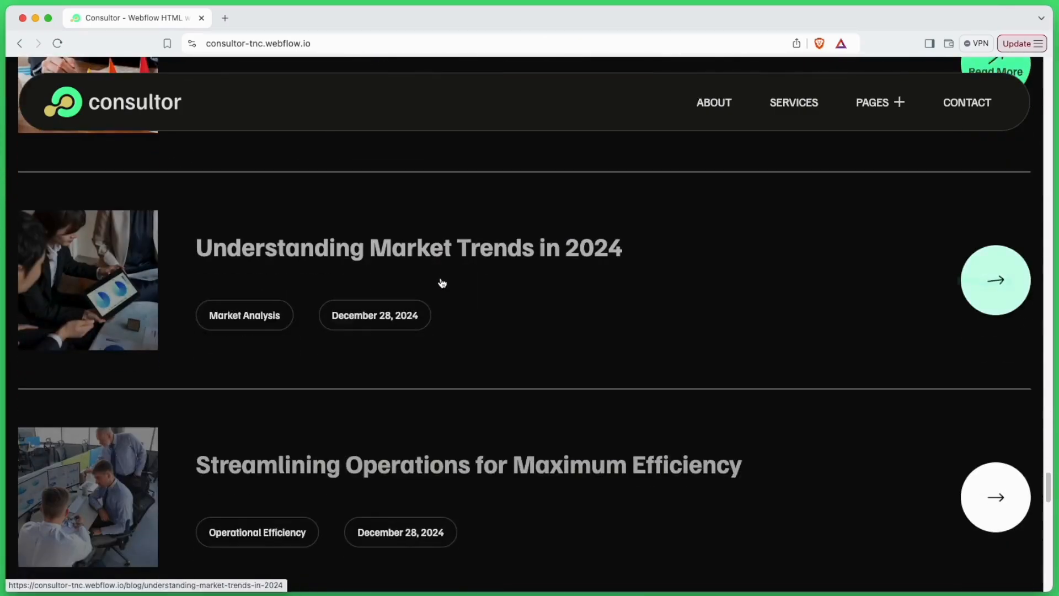
scroll(466, 303, "down", 8)
scroll(468, 305, "down", 12)
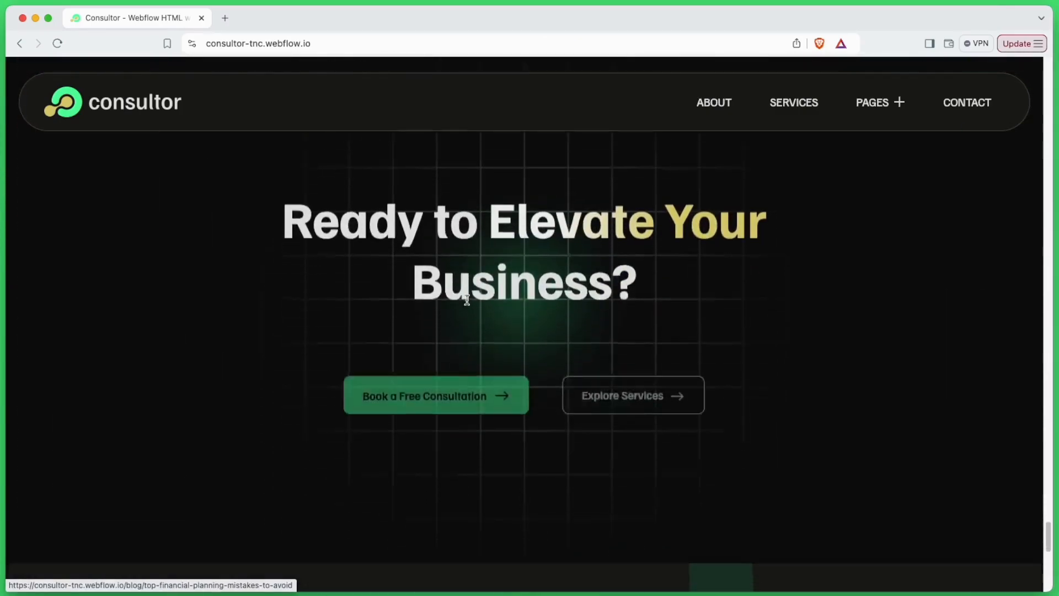
scroll(465, 299, "down", 5)
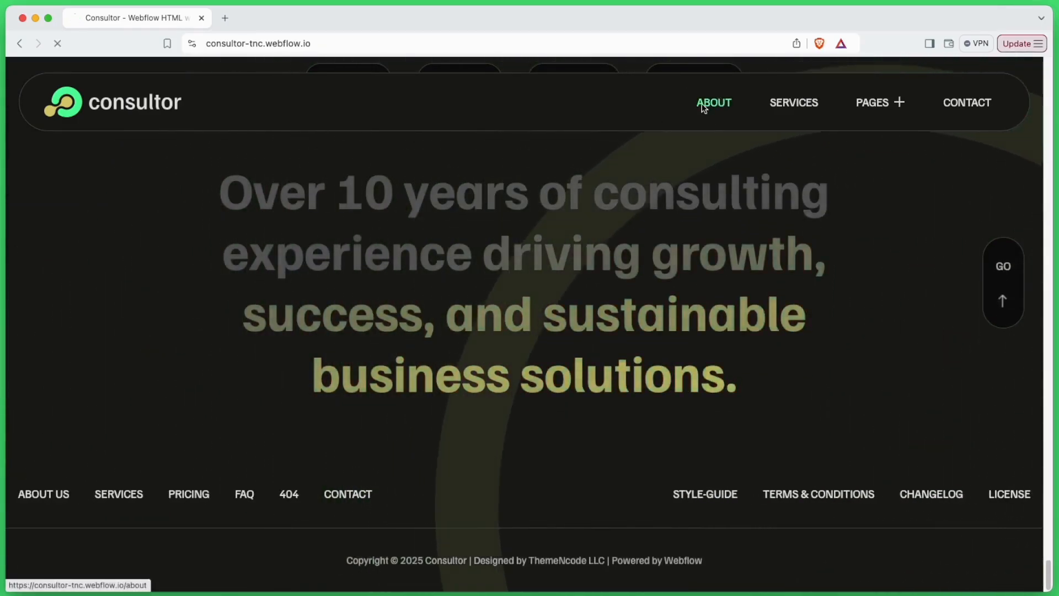
Step: Open the About page and look through its story, journey and consulting process sections down to the footer
left_click(702, 105)
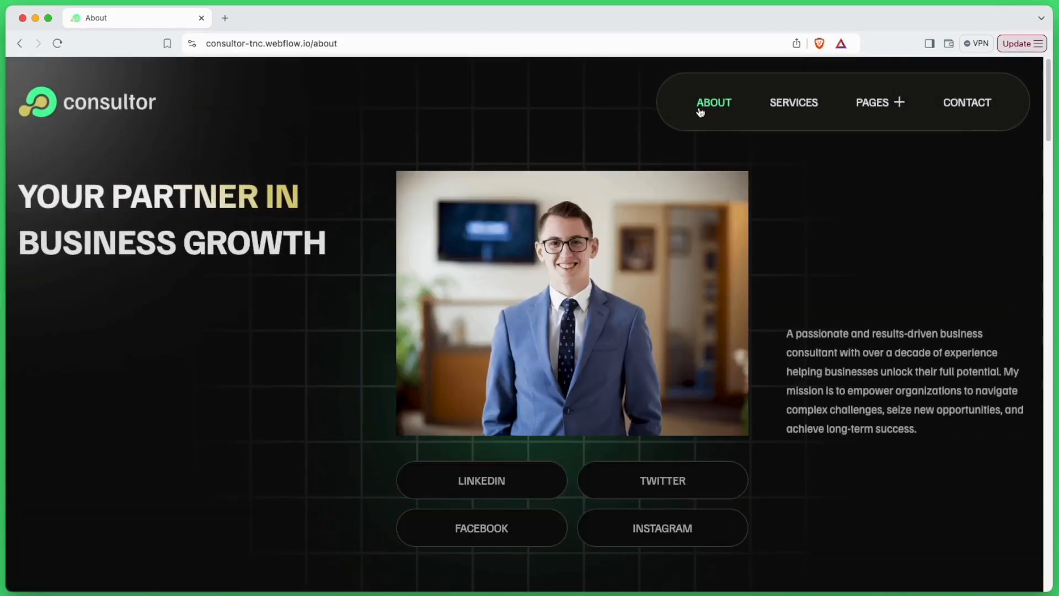
scroll(639, 142, "down", 5)
scroll(562, 197, "down", 8)
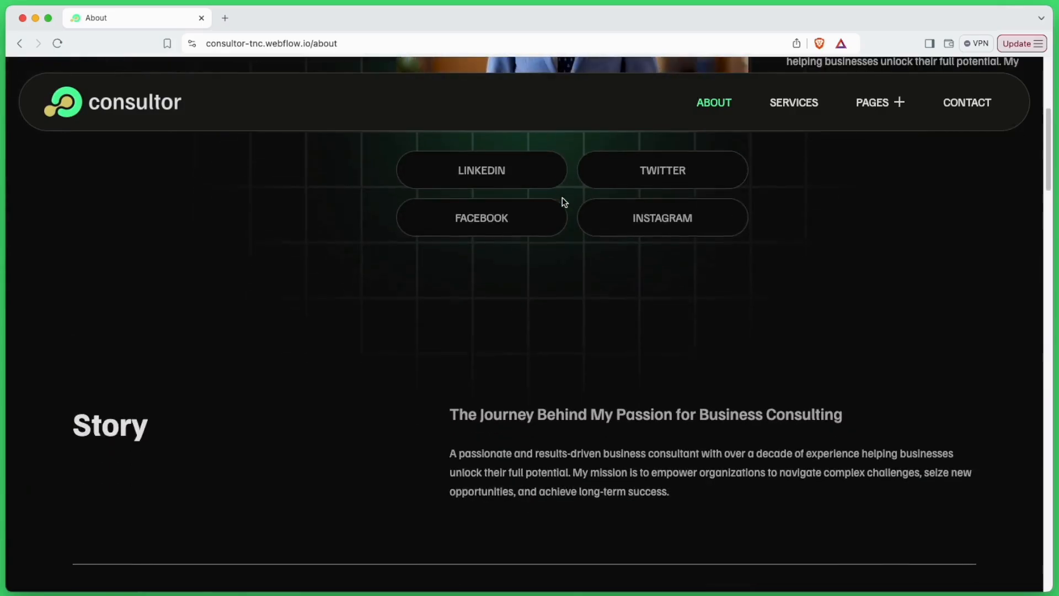
scroll(563, 198, "down", 10)
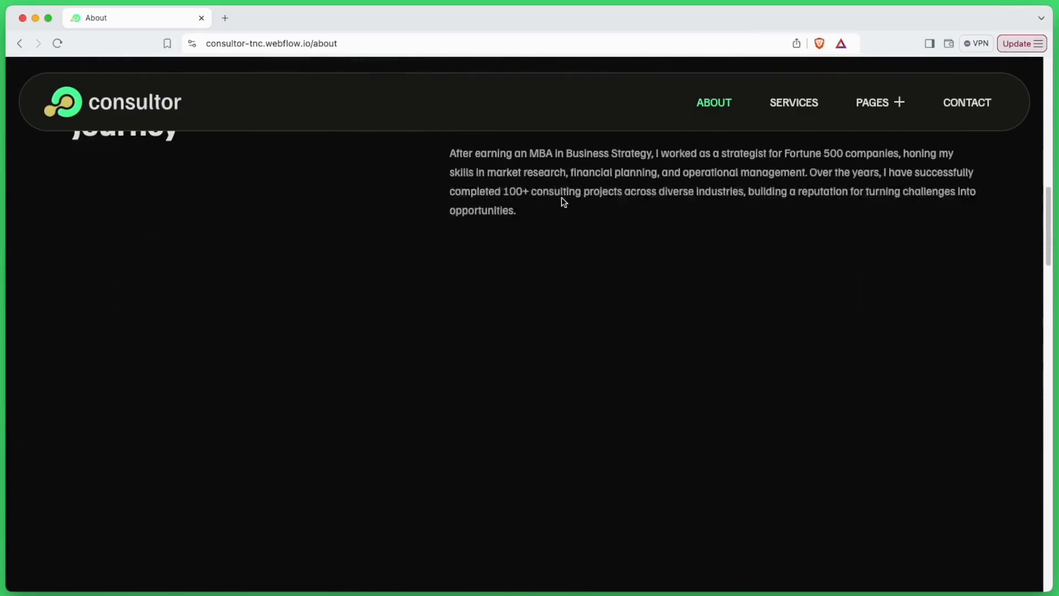
scroll(563, 204, "down", 15)
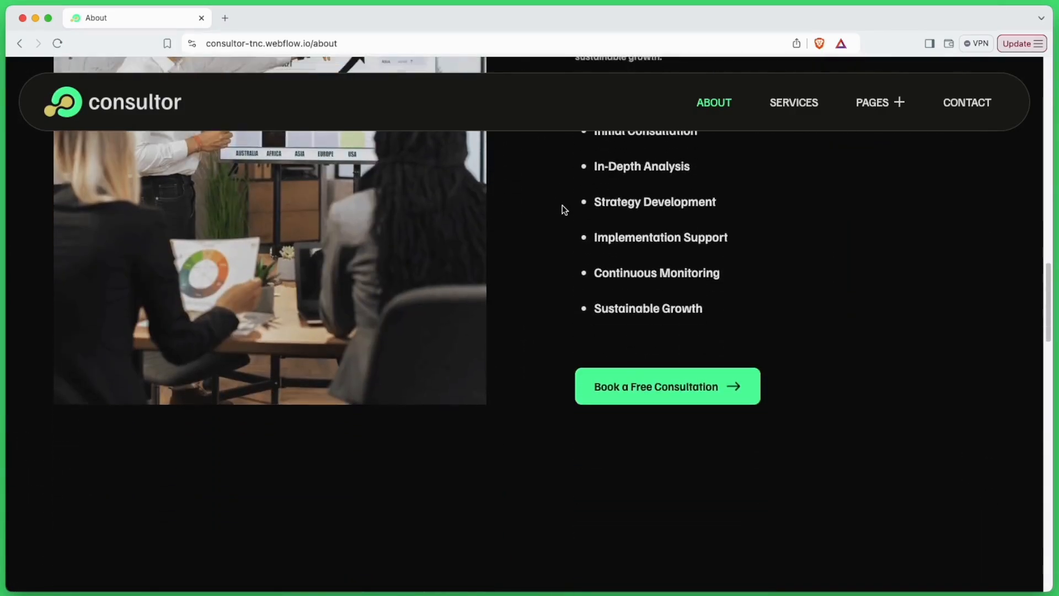
scroll(563, 207, "down", 18)
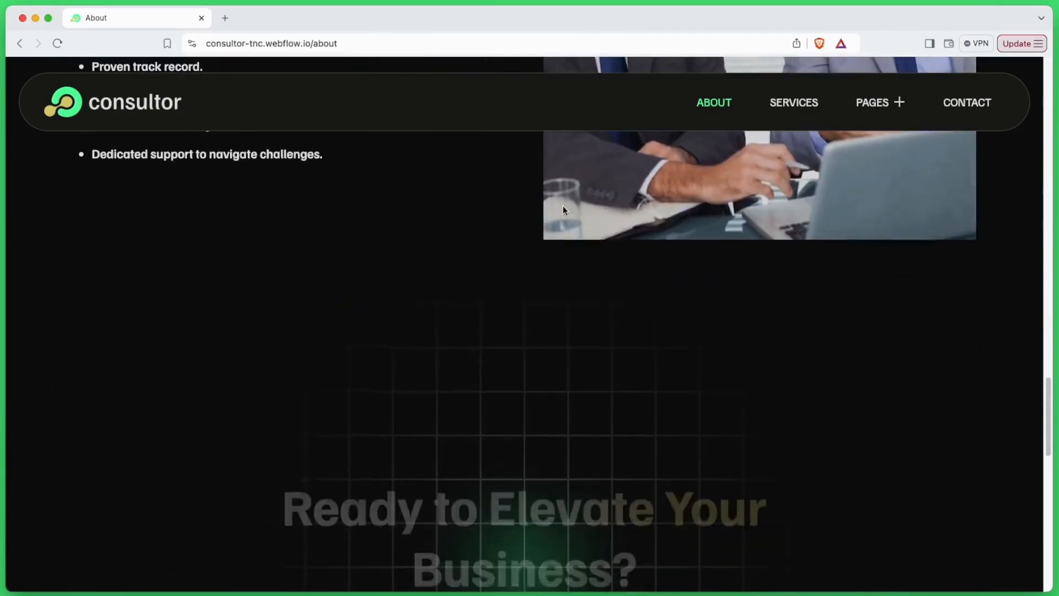
scroll(563, 207, "down", 6)
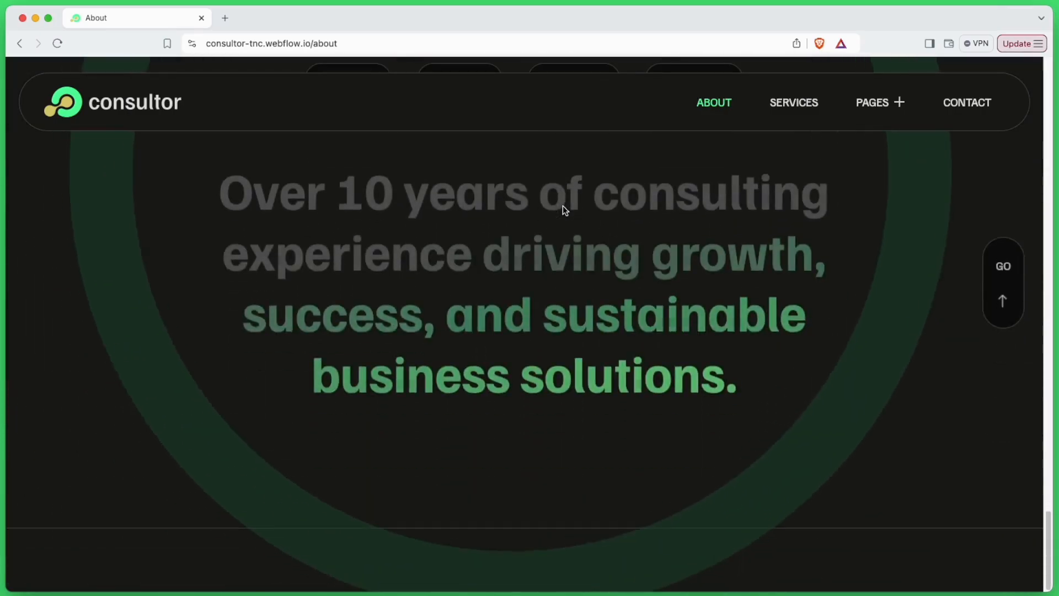
Step: Open the Services page and look over the service cards down to the footer
left_click(780, 111)
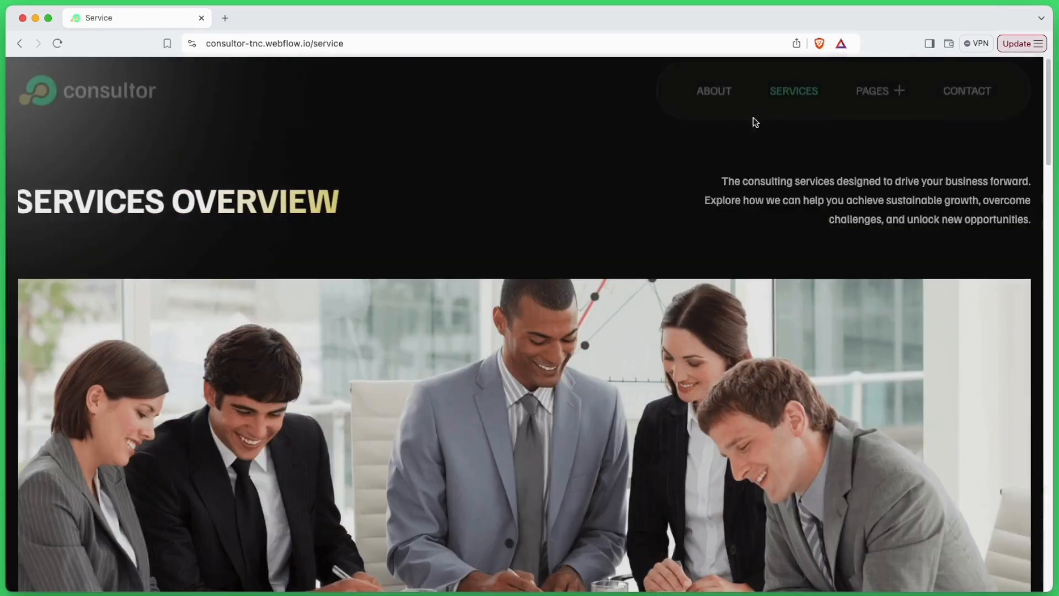
scroll(554, 187, "down", 5)
scroll(554, 187, "down", 10)
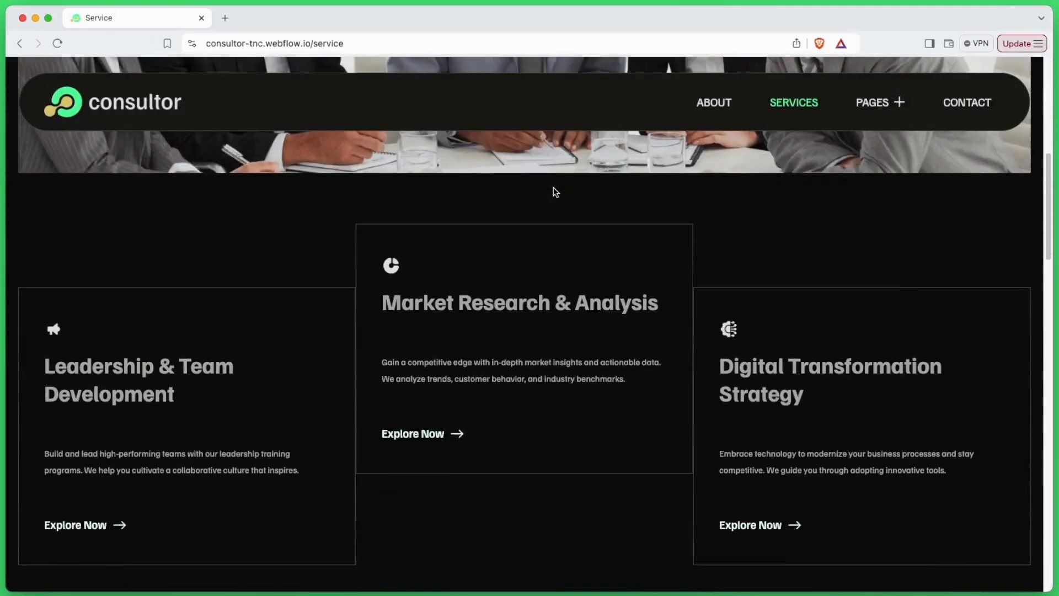
scroll(555, 192, "down", 10)
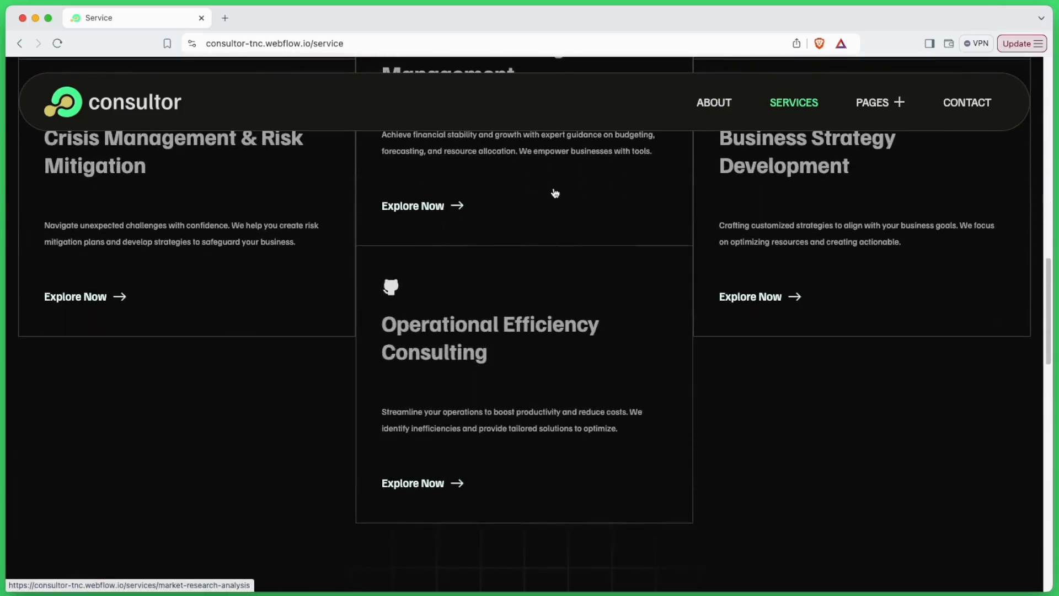
scroll(554, 190, "down", 10)
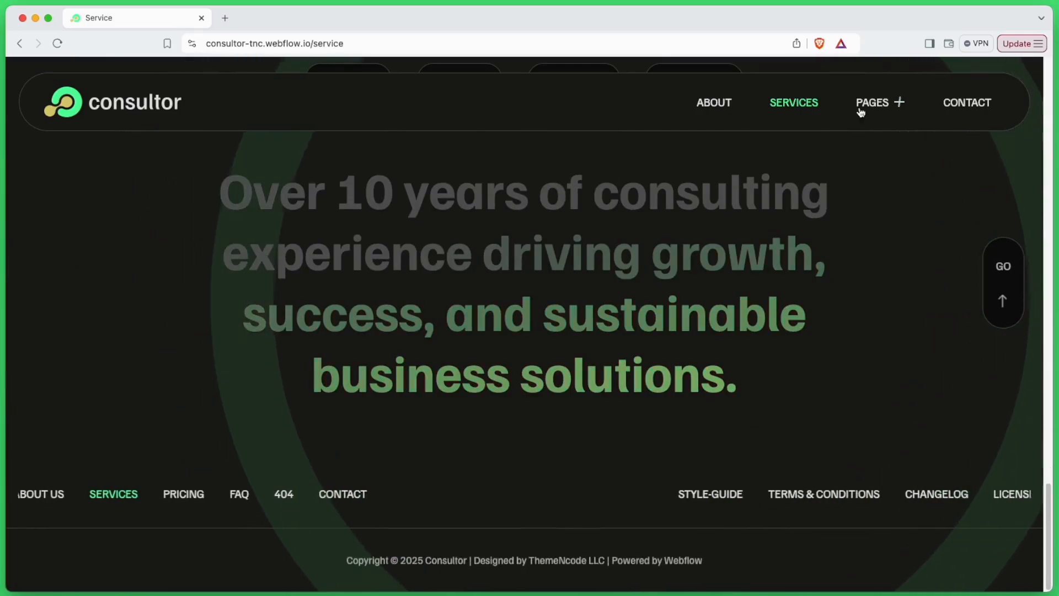
Step: Open the Service Details page and examine its plan card, key services, FAQ and other services sections
left_click(869, 103)
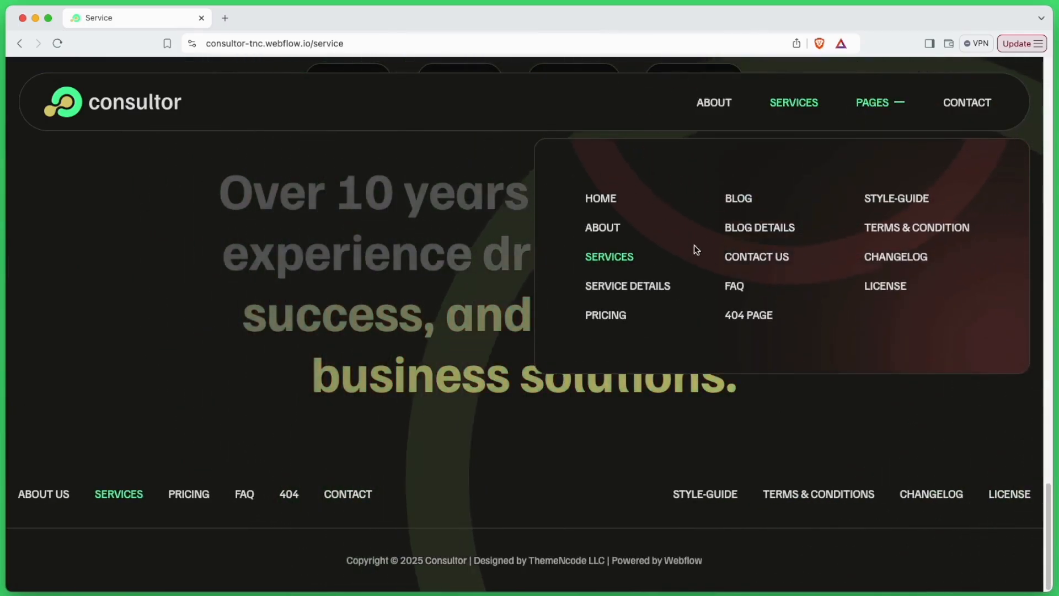
left_click(655, 286)
scroll(656, 289, "down", 12)
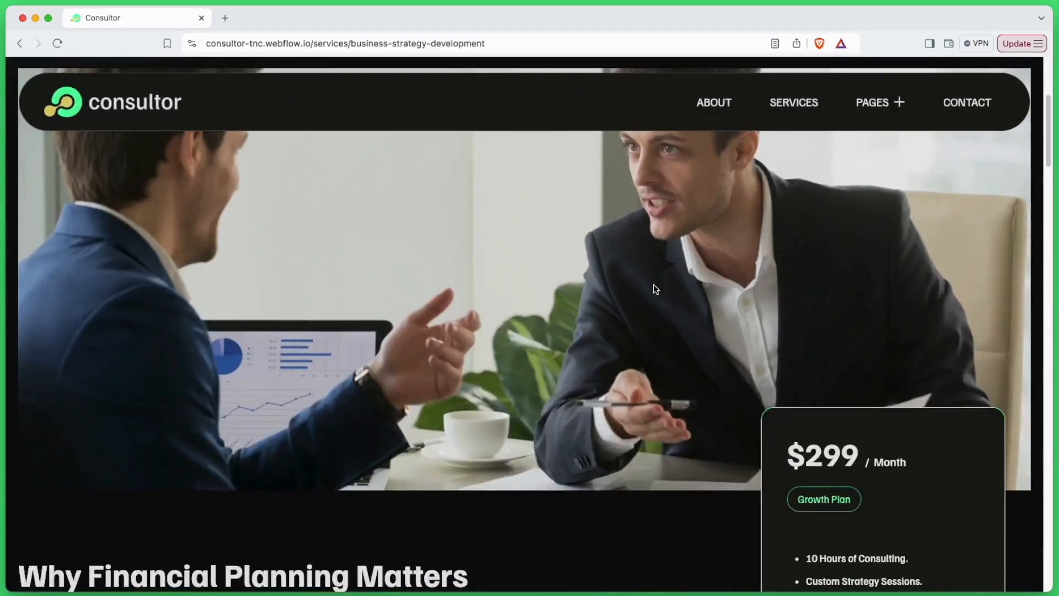
scroll(655, 288, "down", 15)
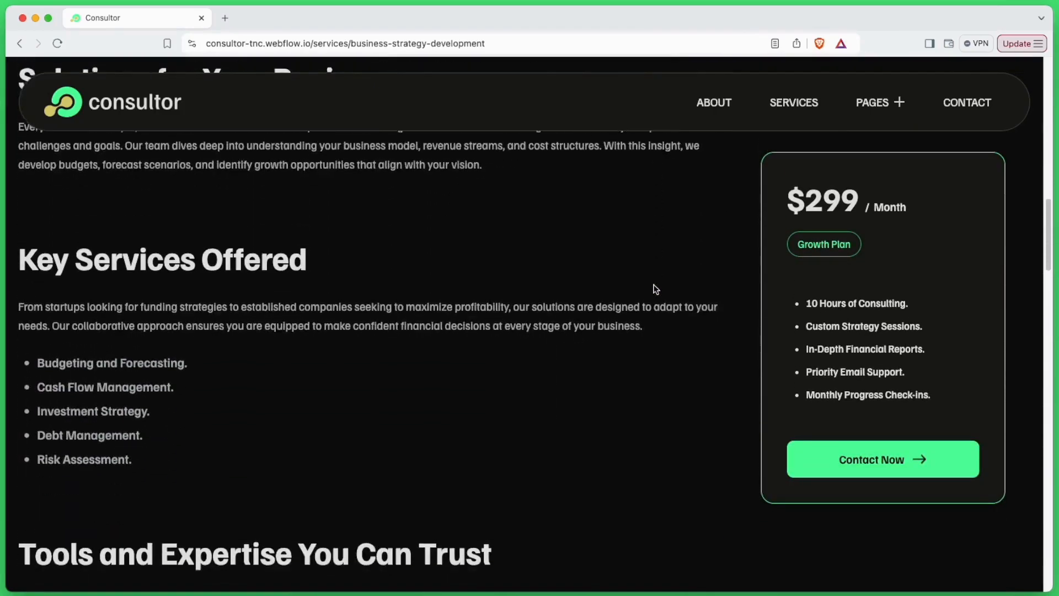
scroll(656, 289, "down", 10)
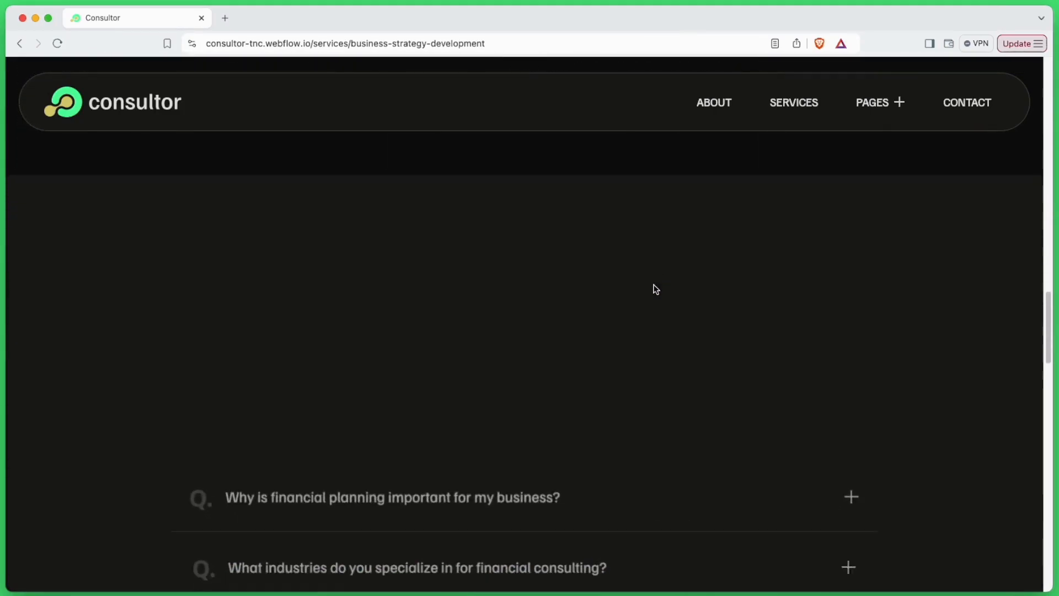
scroll(654, 285, "down", 10)
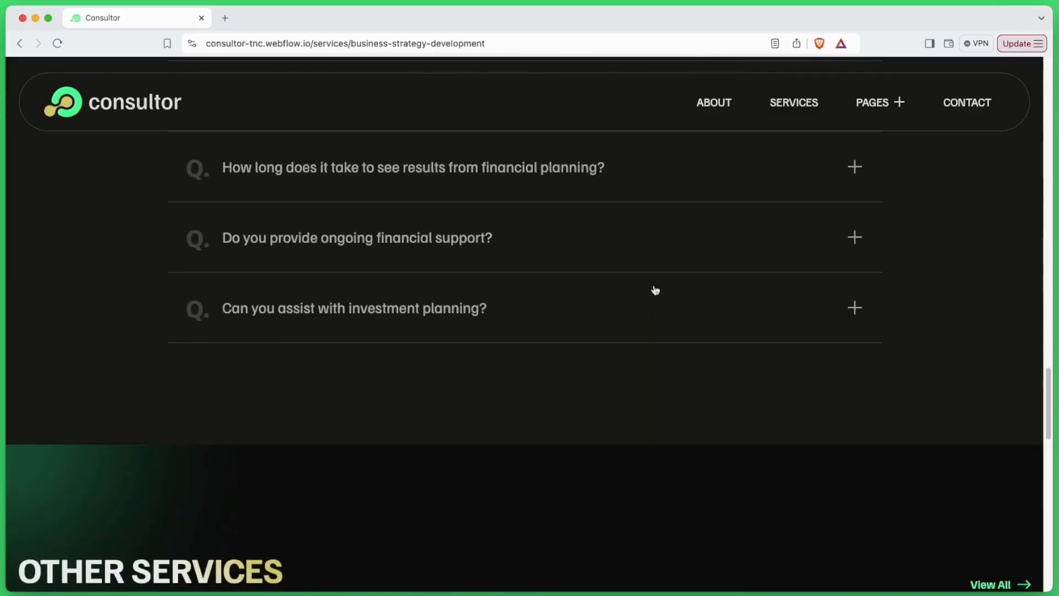
scroll(655, 289, "down", 15)
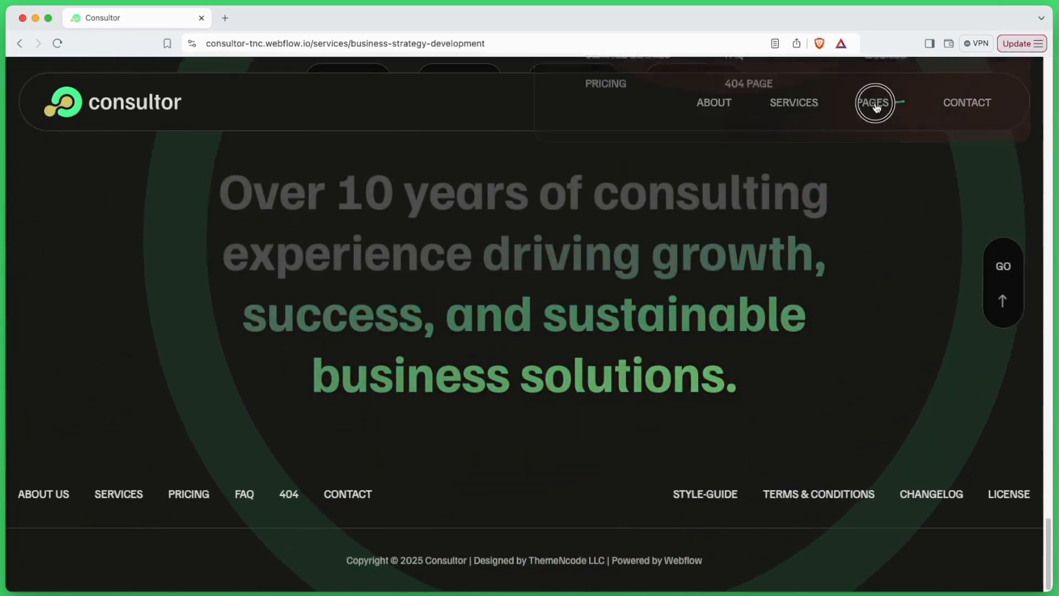
Step: Open the Pricing page and look over the Free, Growth and Premium plan cards
left_click(876, 104)
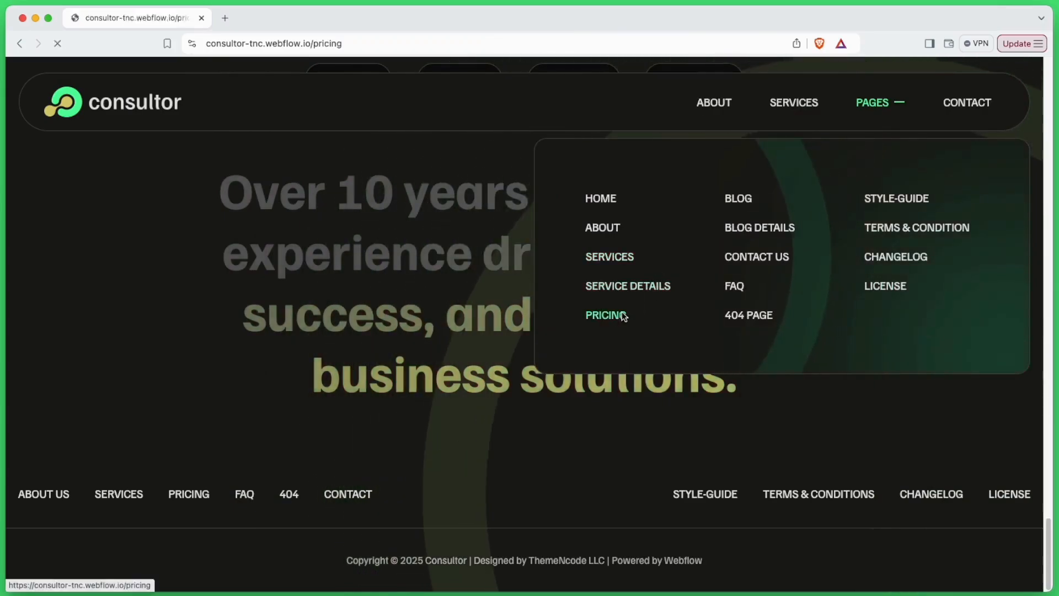
left_click(606, 315)
scroll(714, 275, "down", 15)
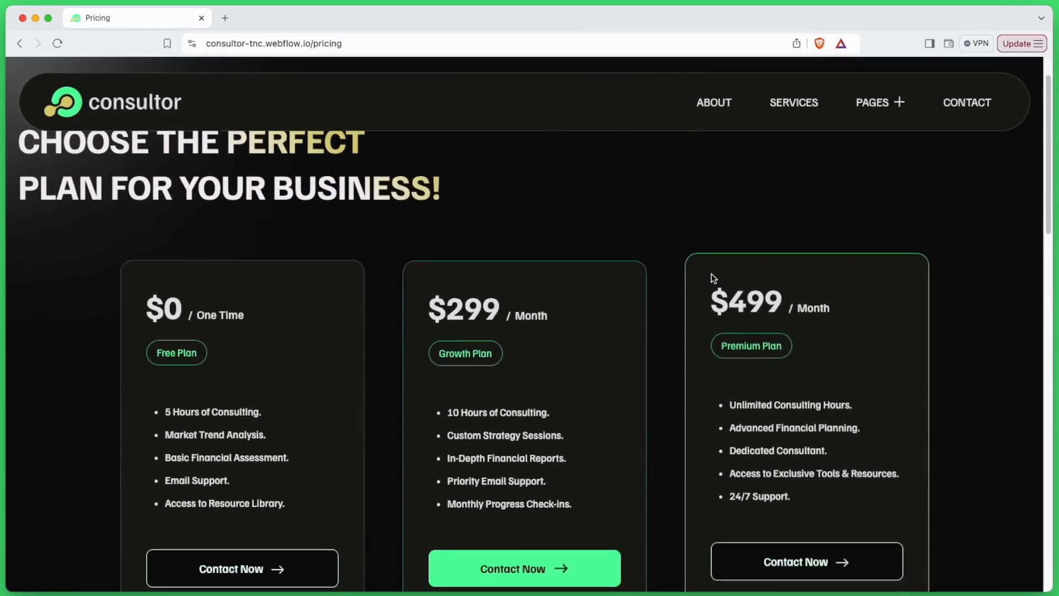
scroll(714, 289, "down", 5)
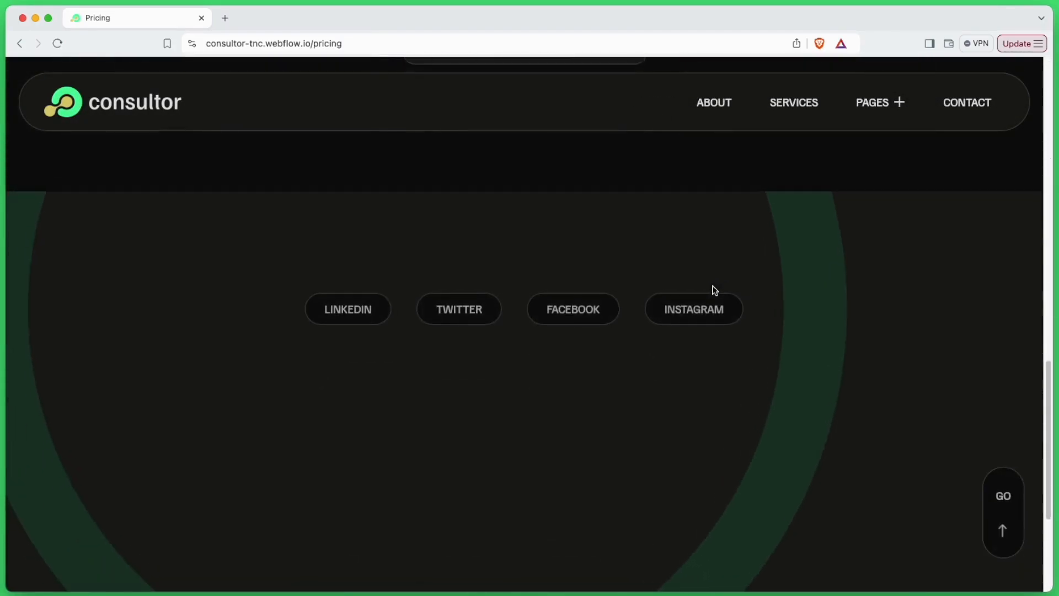
Step: Open the Blog page and look through the list of news and articles down to the footer
left_click(879, 111)
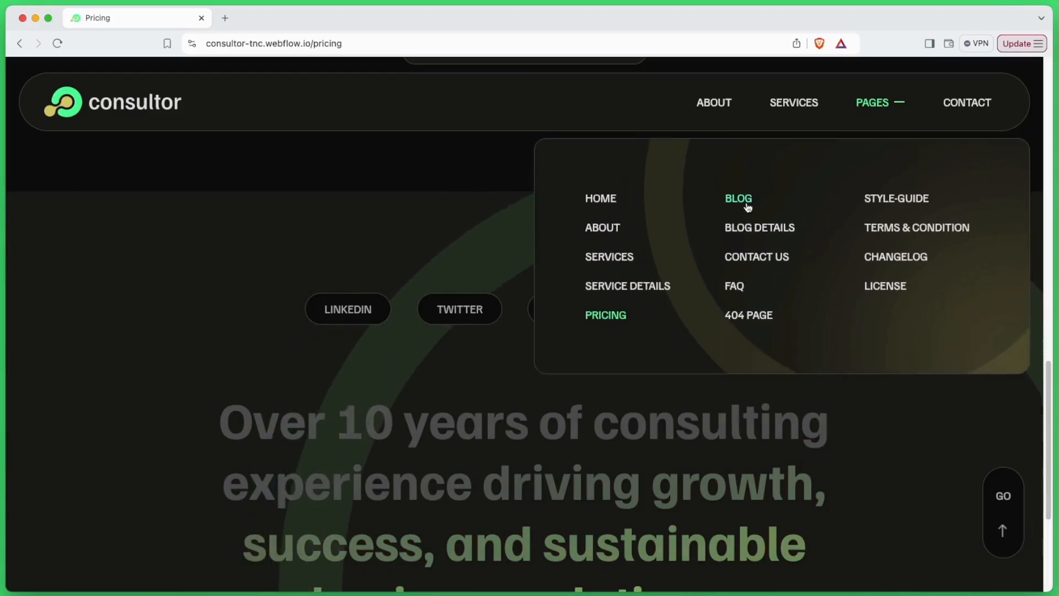
left_click(748, 206)
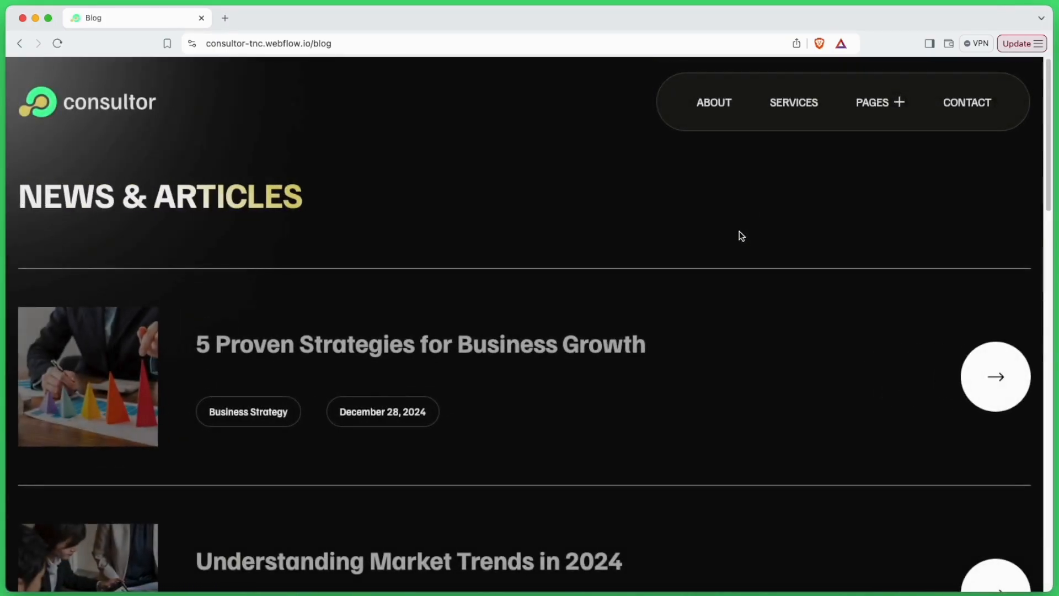
scroll(739, 237, "down", 10)
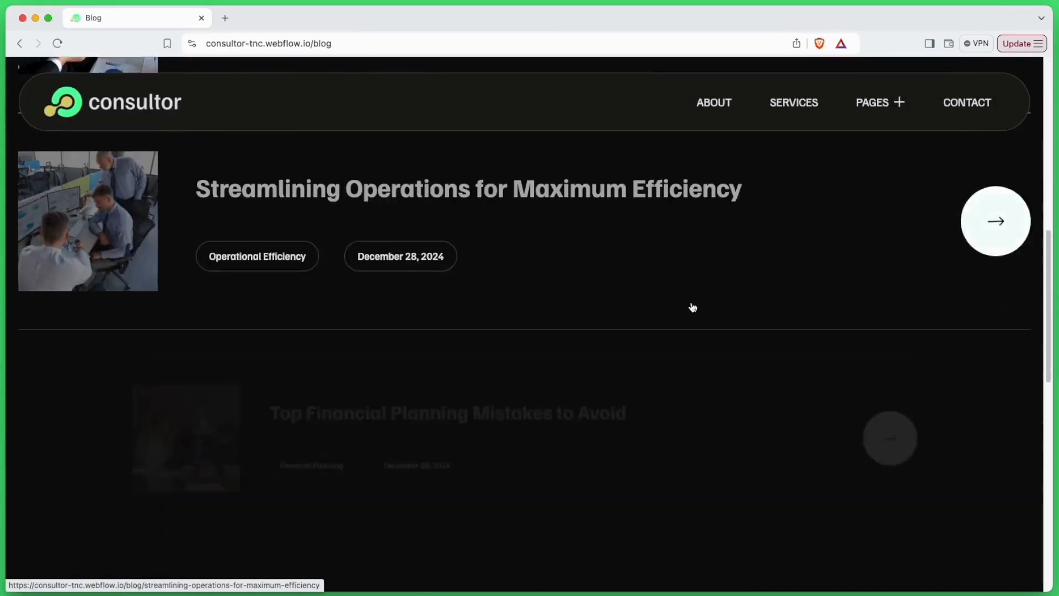
scroll(694, 307, "down", 10)
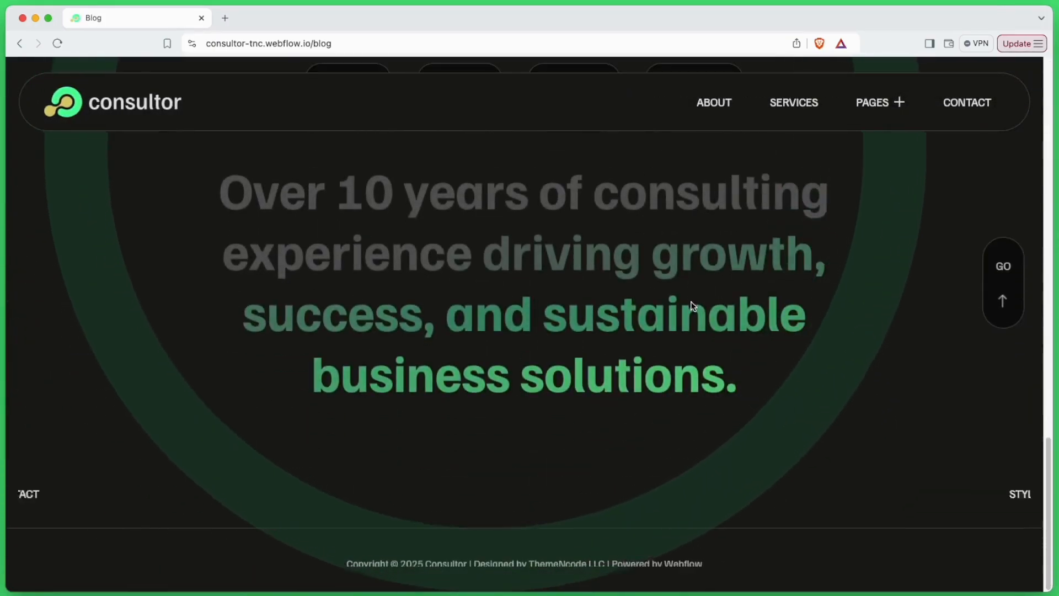
Step: Open the Blog Details page and look through the business growth article, related posts and call to action
left_click(872, 114)
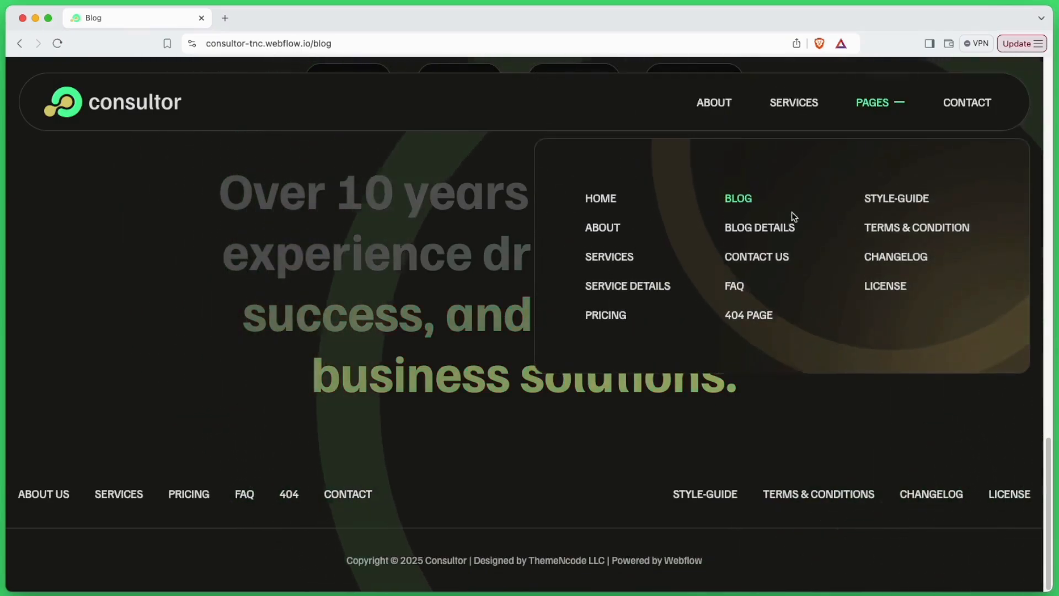
left_click(779, 227)
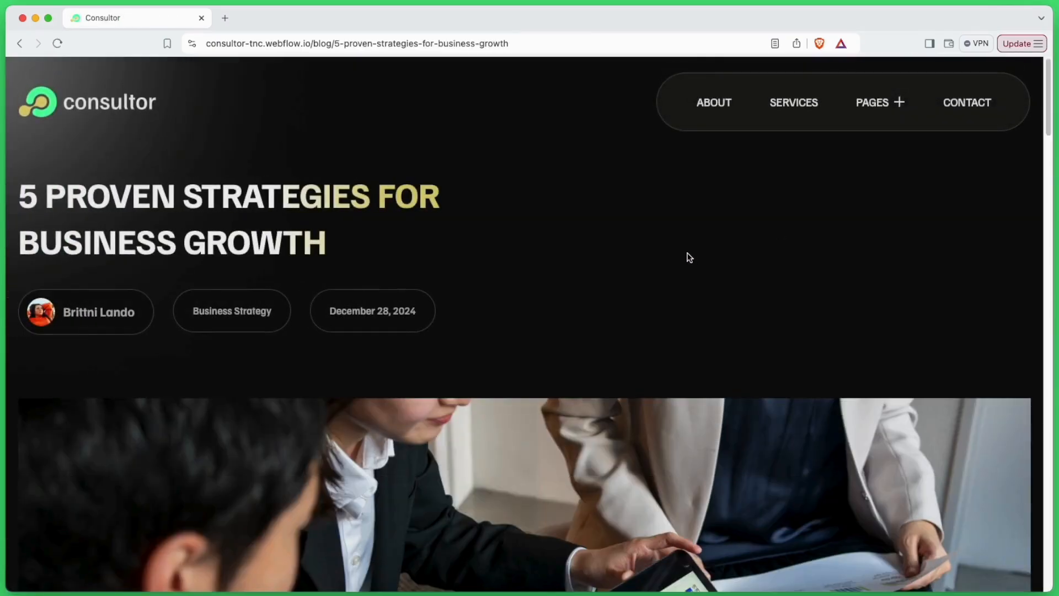
scroll(690, 258, "down", 15)
scroll(689, 258, "down", 10)
scroll(689, 258, "down", 10)
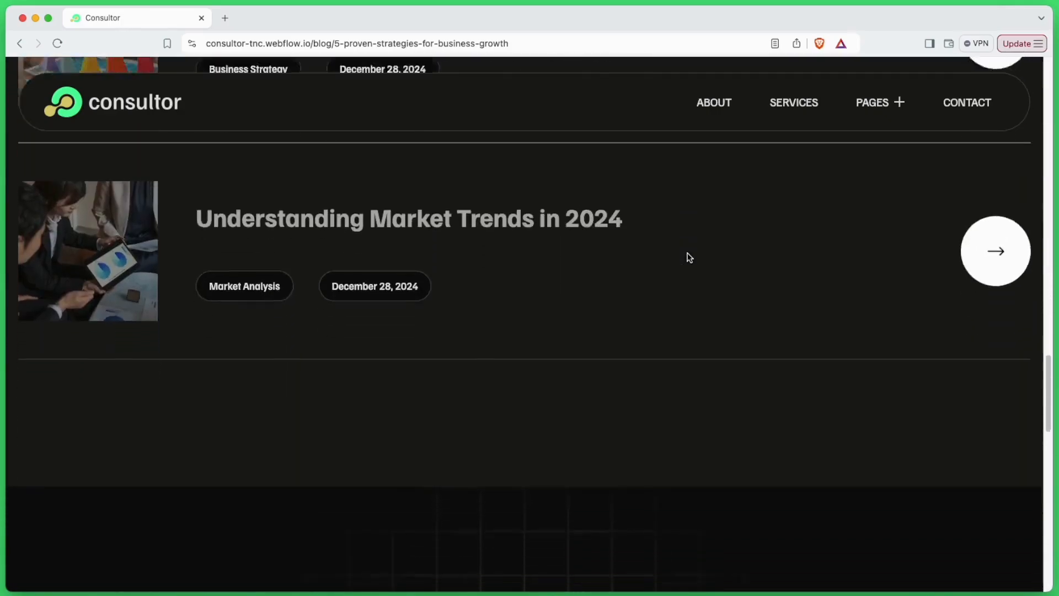
scroll(690, 258, "down", 10)
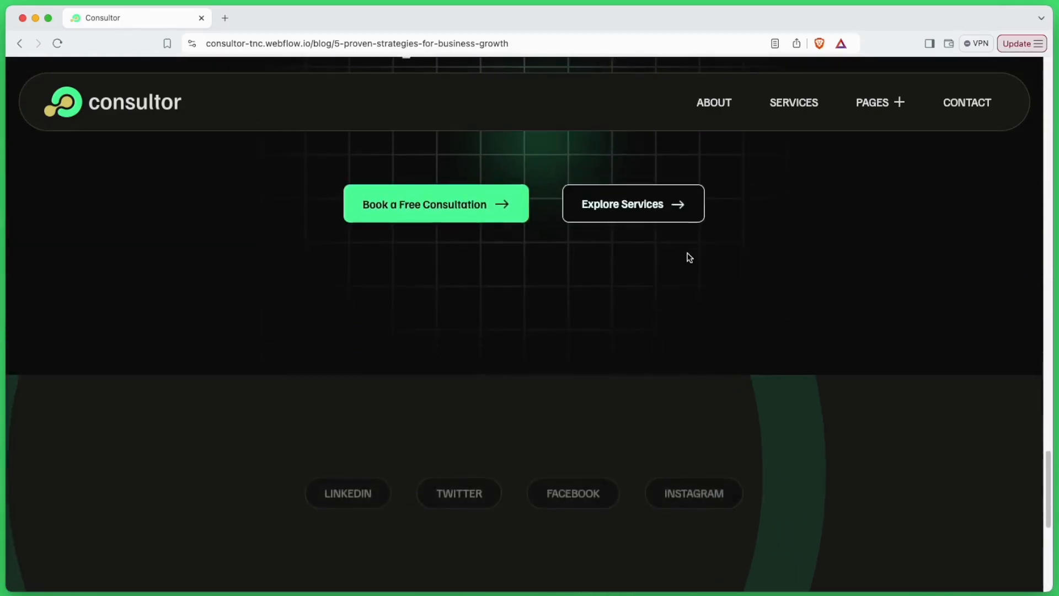
scroll(689, 258, "down", 8)
Step: Open the Terms & Condition page and look through its text down to the footer
mouse_move(877, 108)
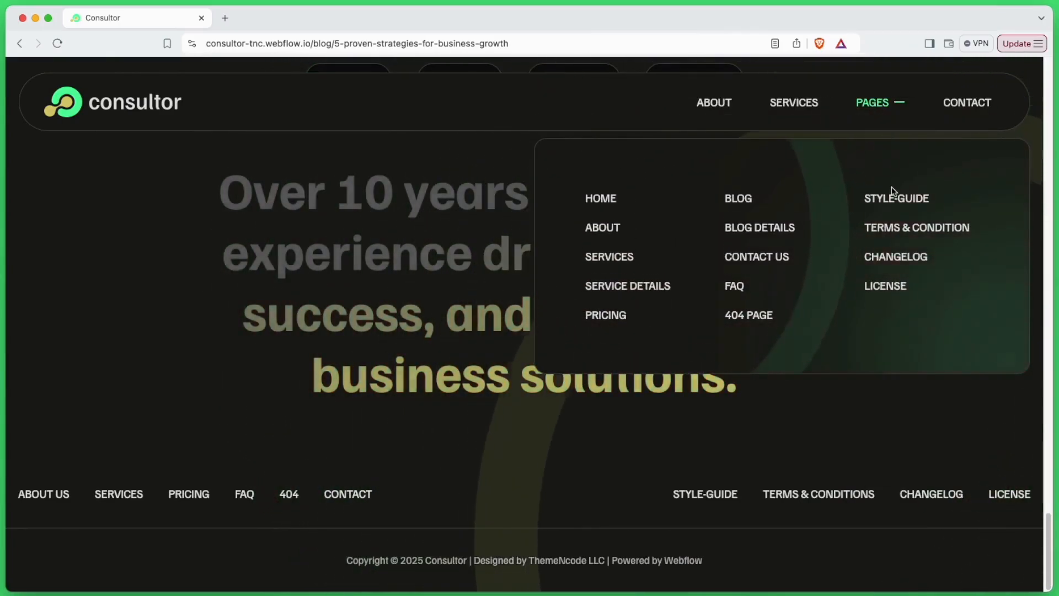
left_click(895, 227)
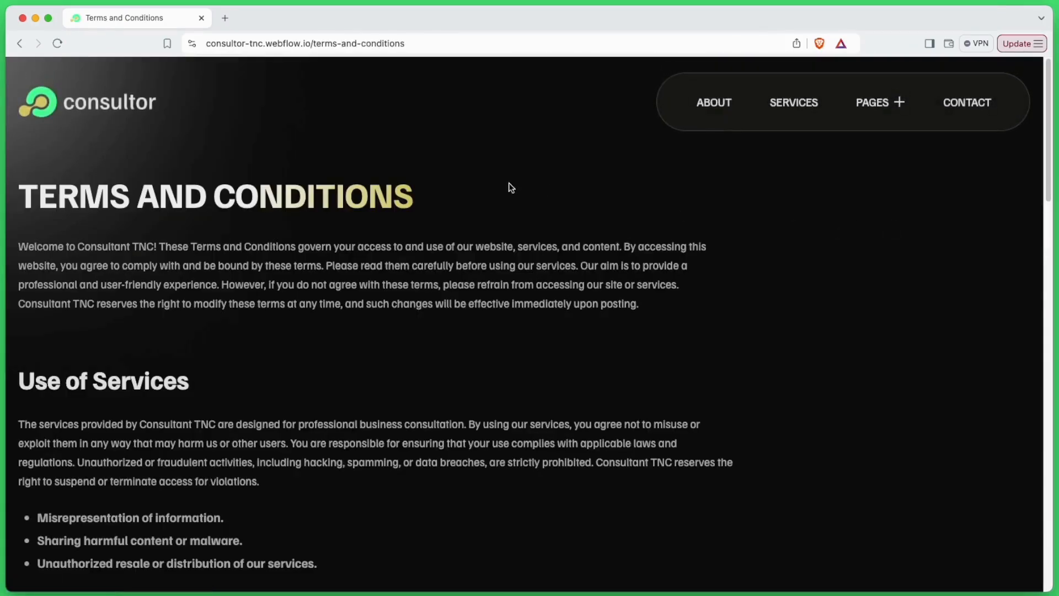
scroll(330, 325, "down", 10)
scroll(332, 329, "down", 15)
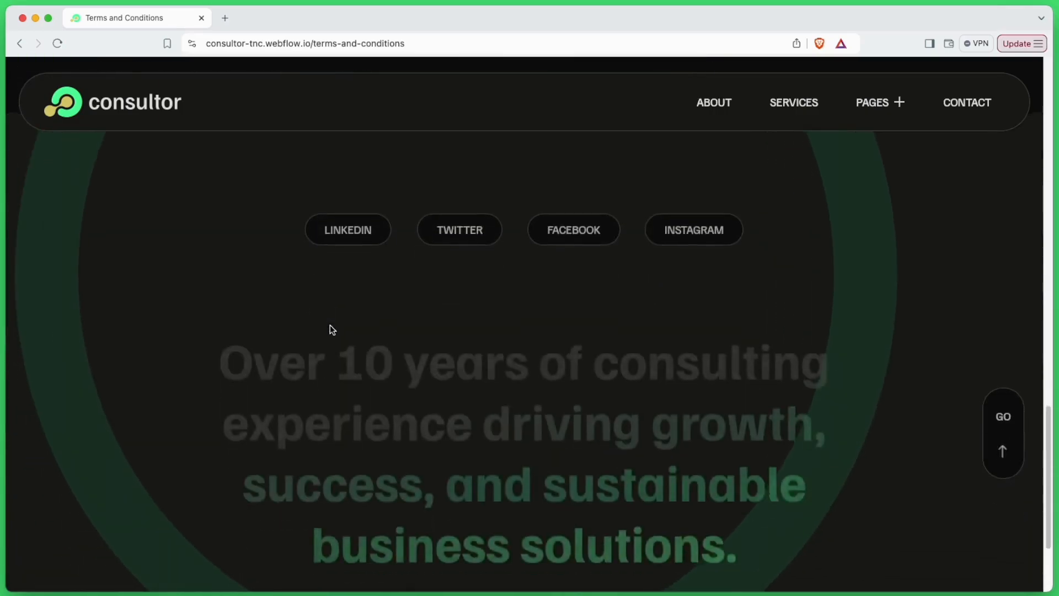
scroll(332, 330, "down", 3)
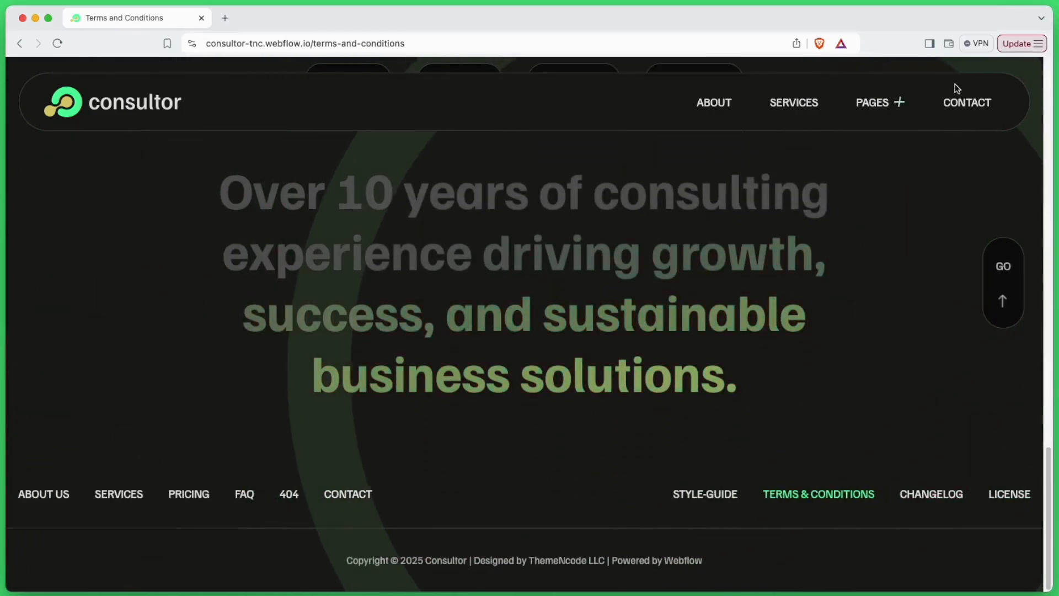
Step: Open the Contact page and look over the contact details, Get in Touch form and footer
left_click(963, 102)
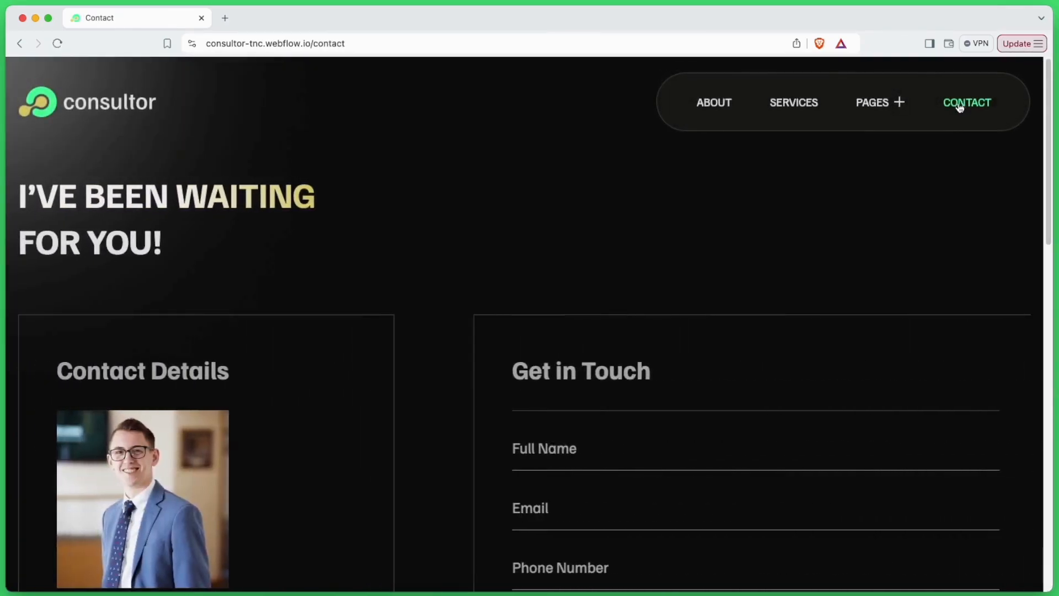
scroll(729, 177, "down", 9)
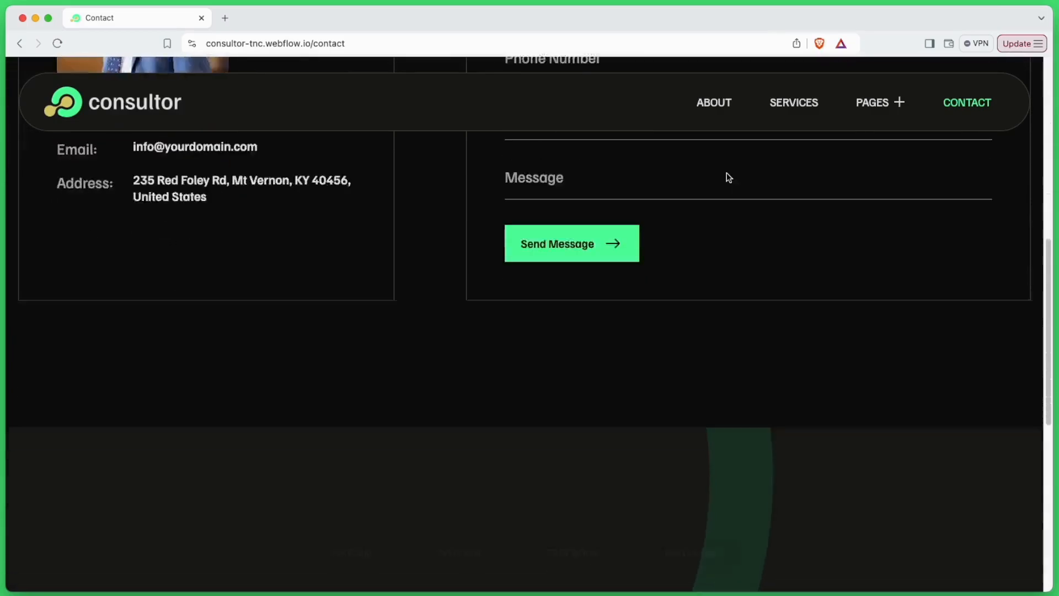
scroll(728, 178, "down", 9)
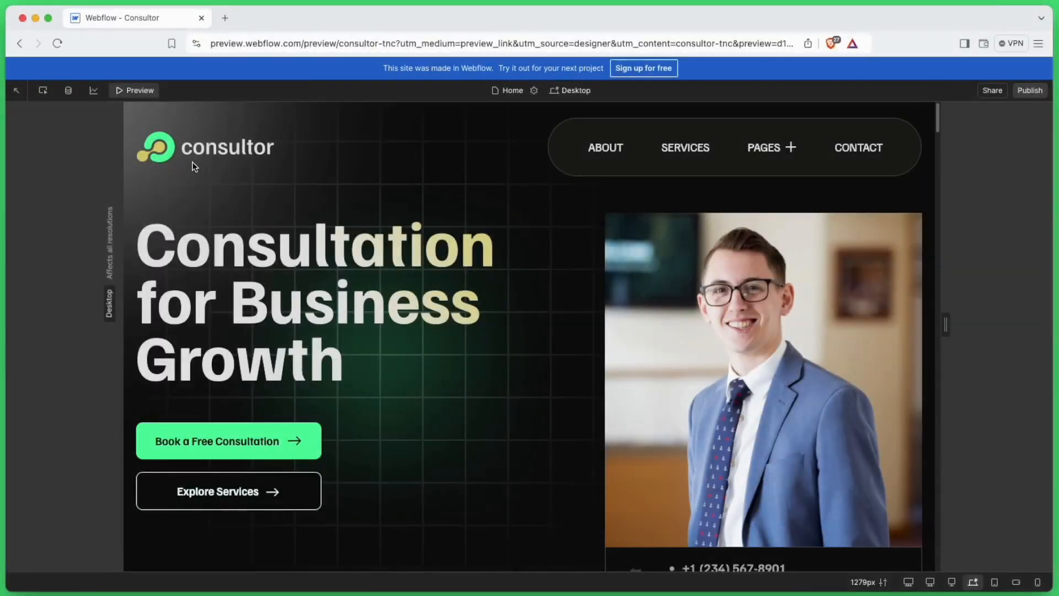
Step: Switch the Consultor project to Design mode and look over its list of site pages
left_click(48, 91)
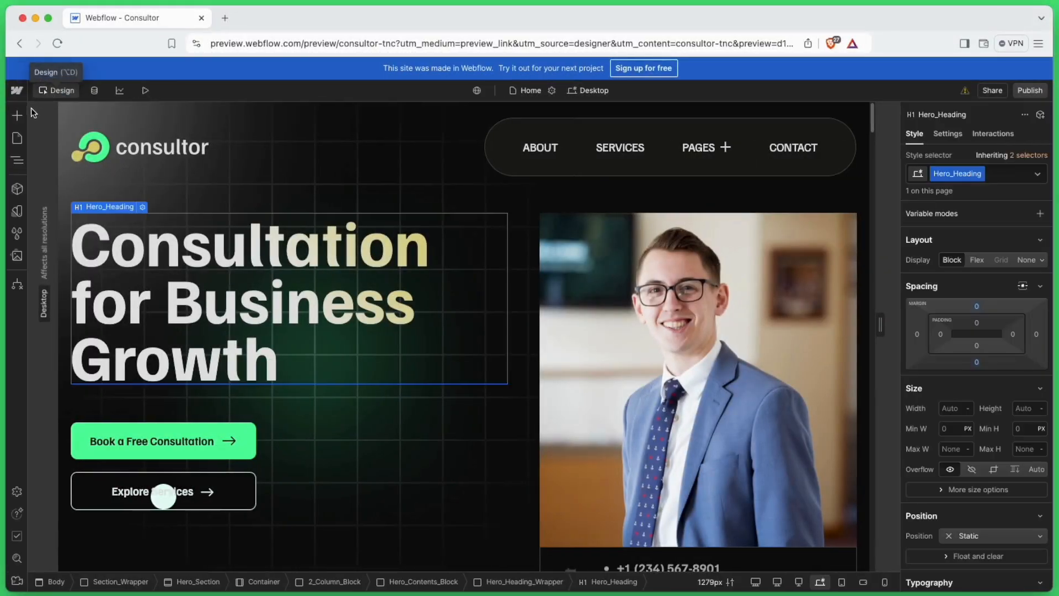
left_click(18, 138)
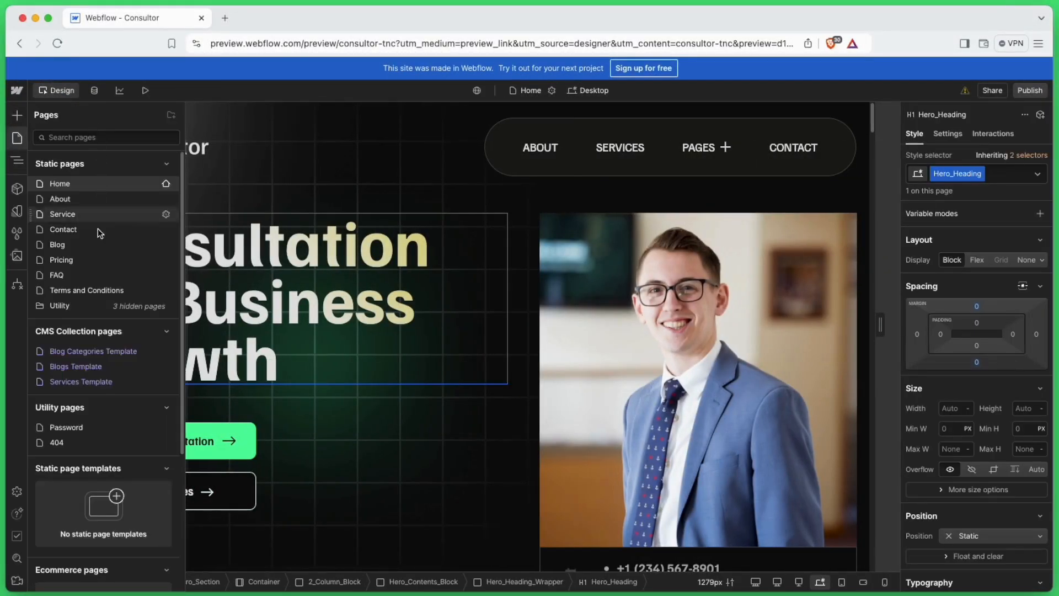
left_click(17, 139)
Step: Enter the Navbar component and show the image settings of the site logo
double_click(149, 146)
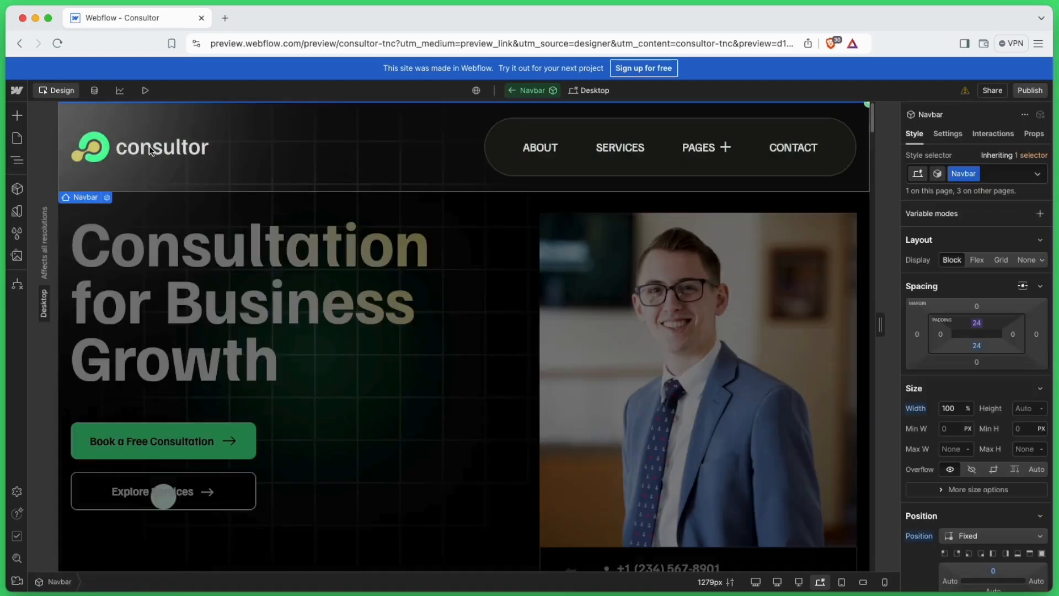
left_click(950, 135)
scroll(959, 309, "down", 5)
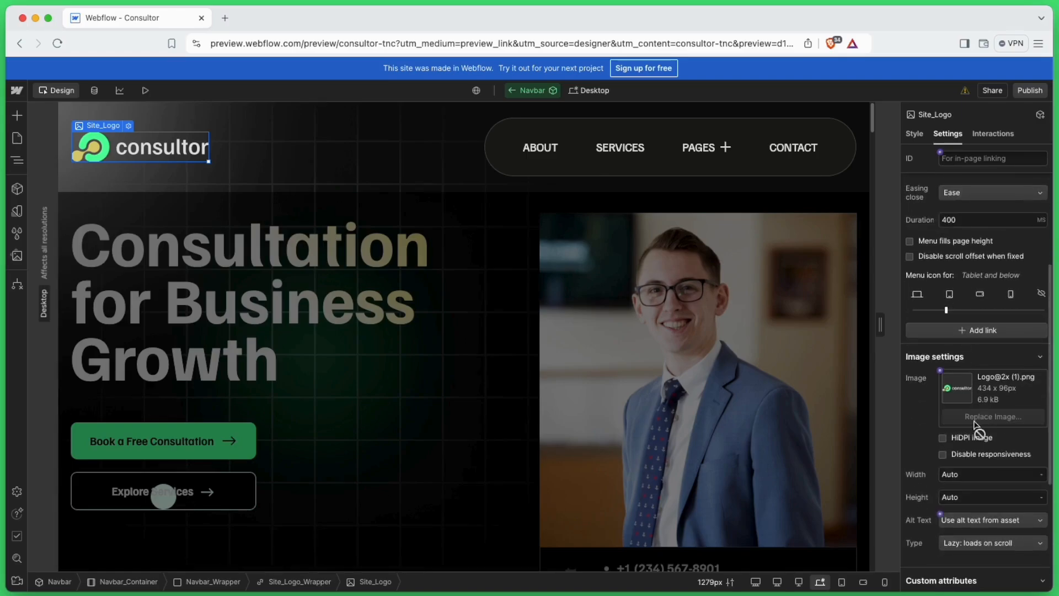
Step: Look through the image assets and the file upload option for replacing the logo, and leave the Navbar component
left_click(977, 418)
left_click(219, 182)
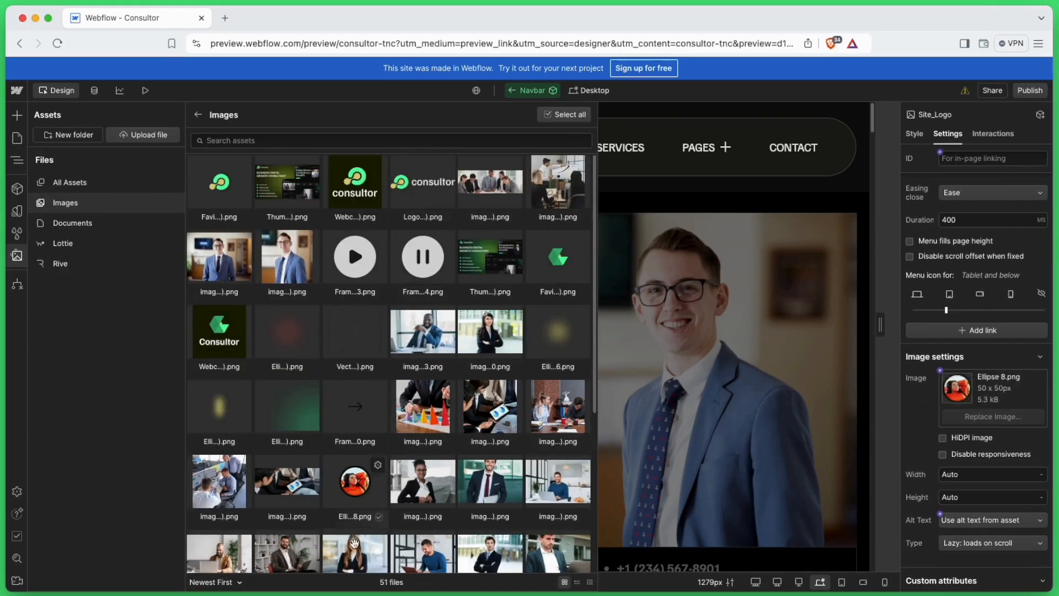
left_click(153, 137)
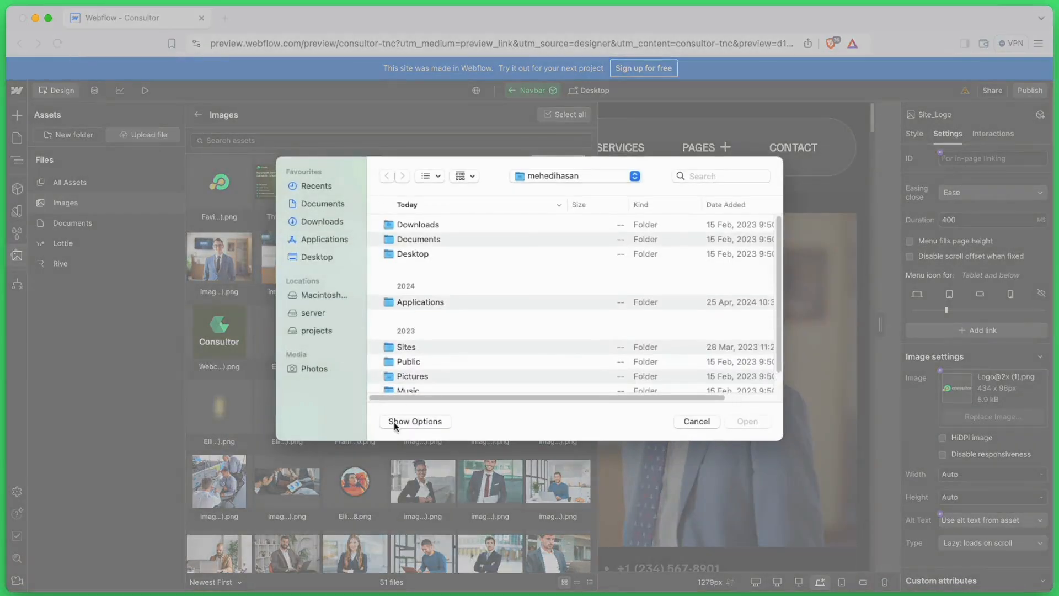
left_click(706, 427)
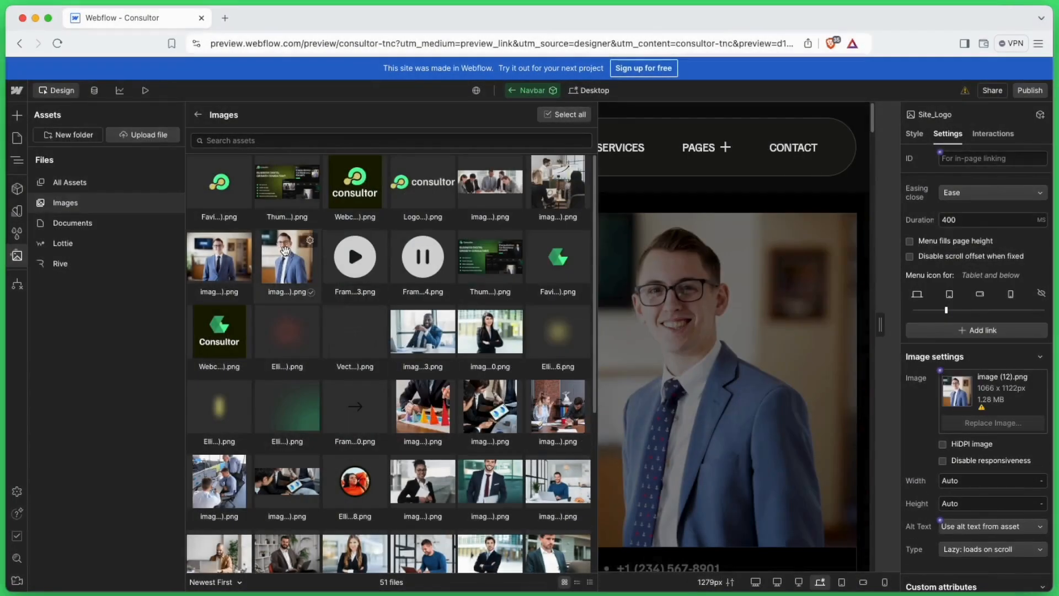
left_click(11, 255)
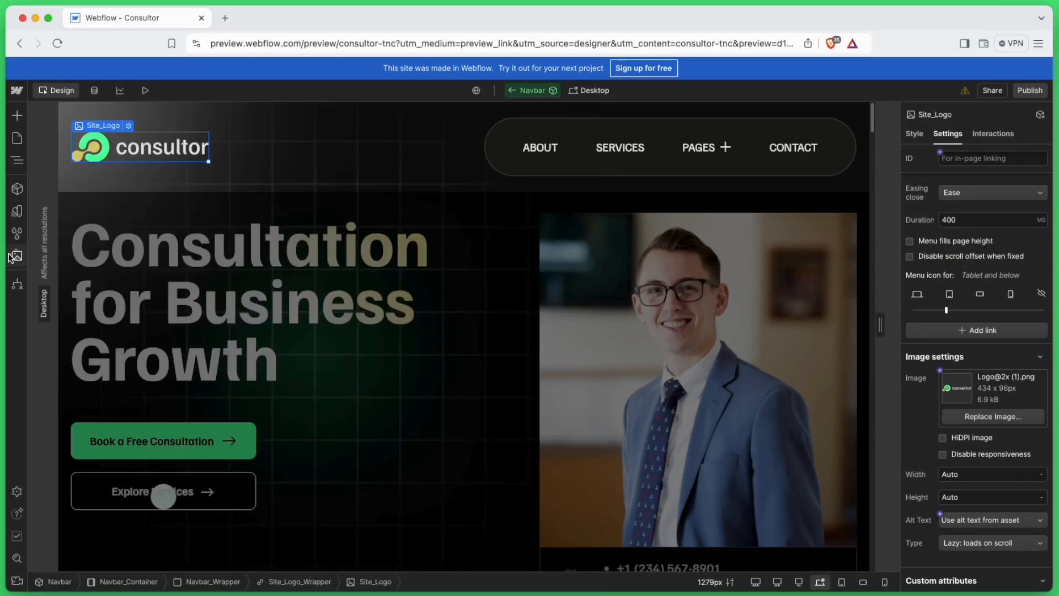
left_click(322, 215)
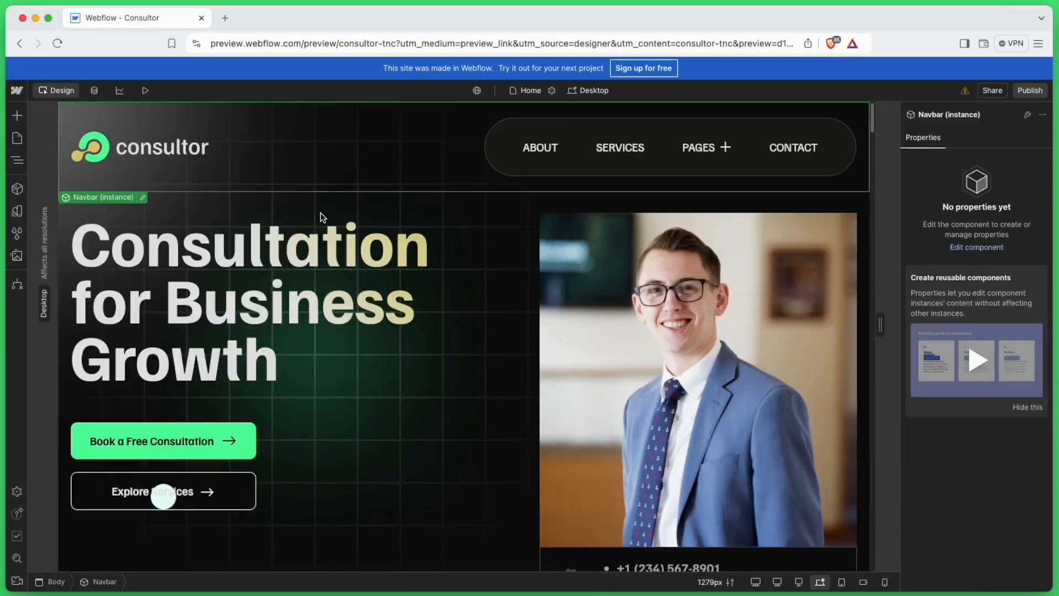
Step: Change the text of the navbar's About link to "Consultant" and keep About as its linked page
double_click(537, 147)
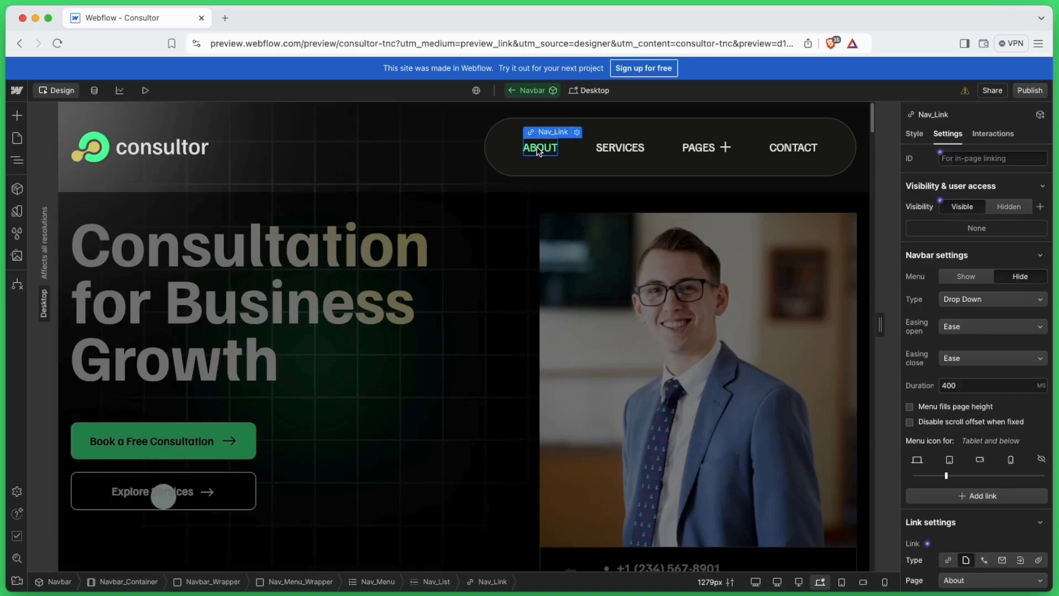
scroll(965, 227, "down", 5)
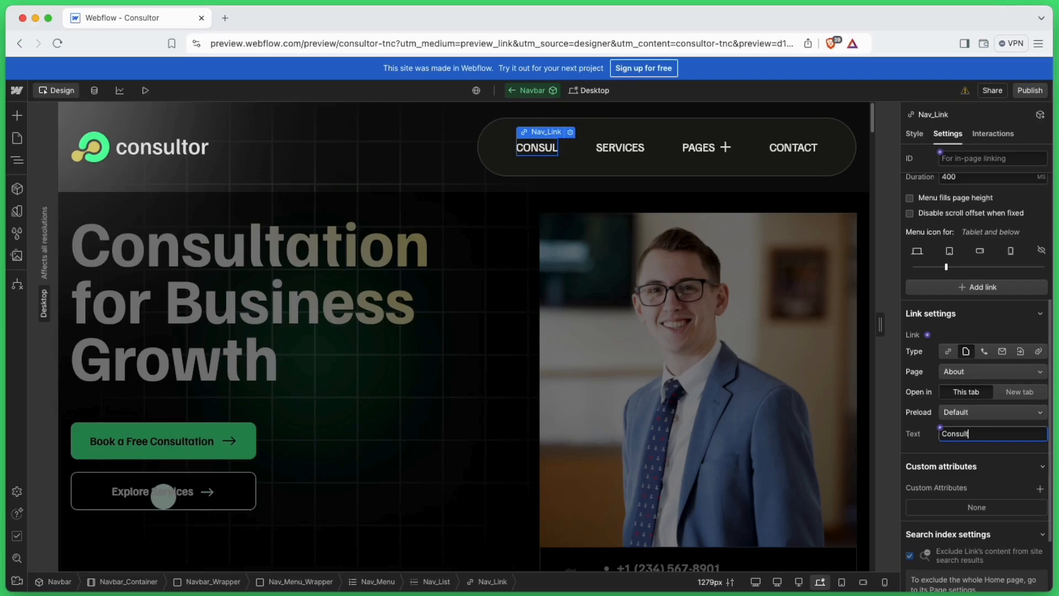
left_click(985, 412)
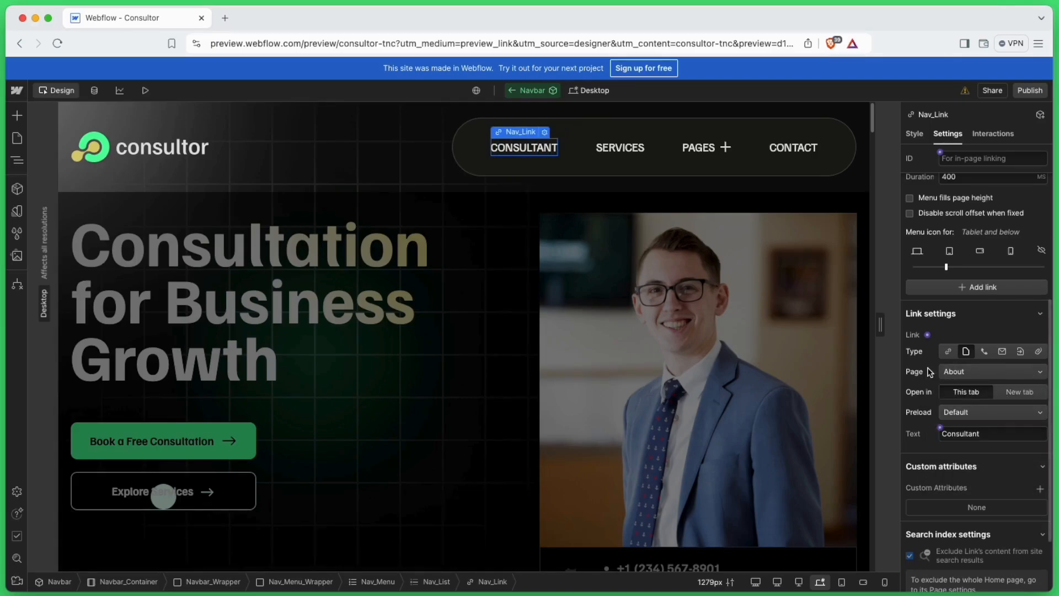
left_click(975, 370)
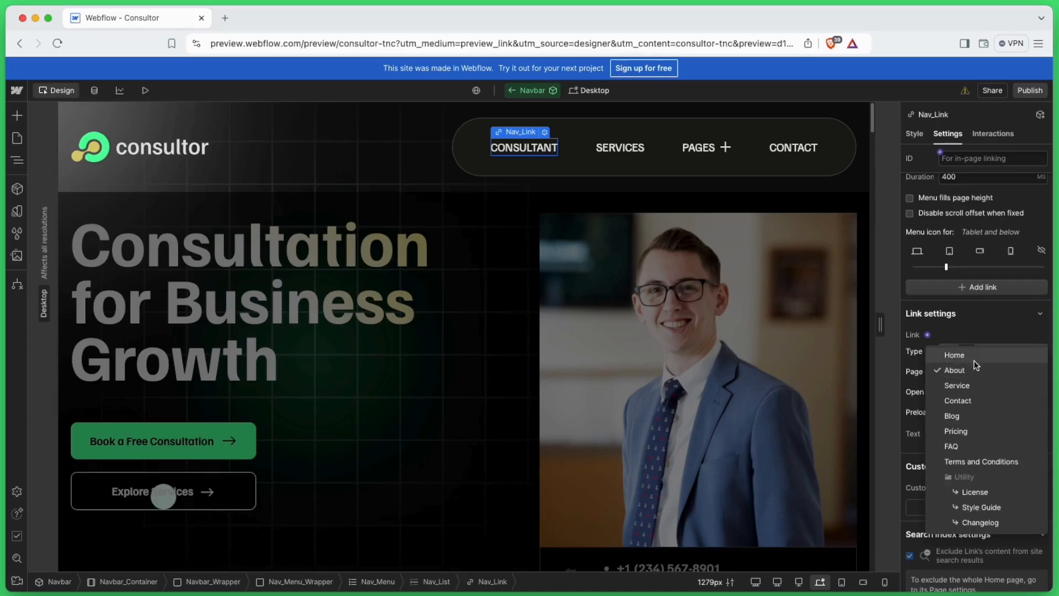
left_click(967, 375)
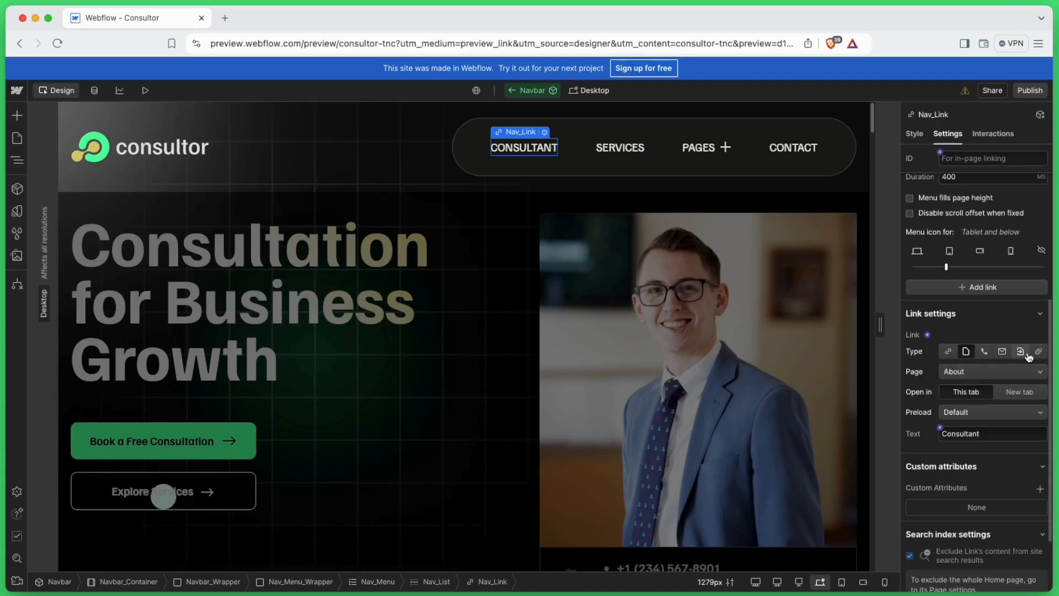
left_click(524, 205)
Step: Set the hero heading's text to "Welcome to ThemeNcode"
left_click(136, 268)
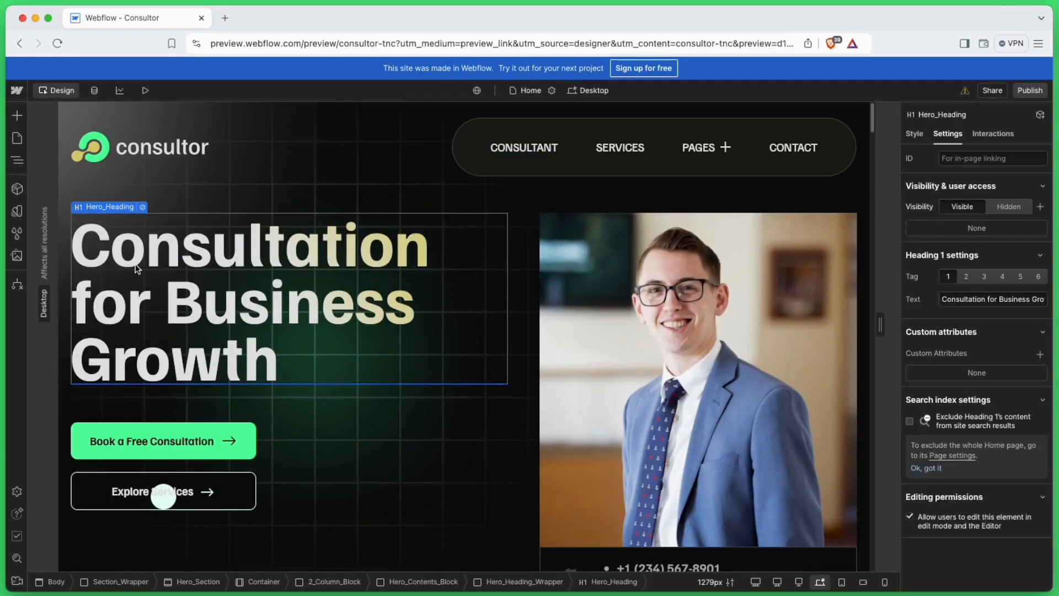
type("Welcome")
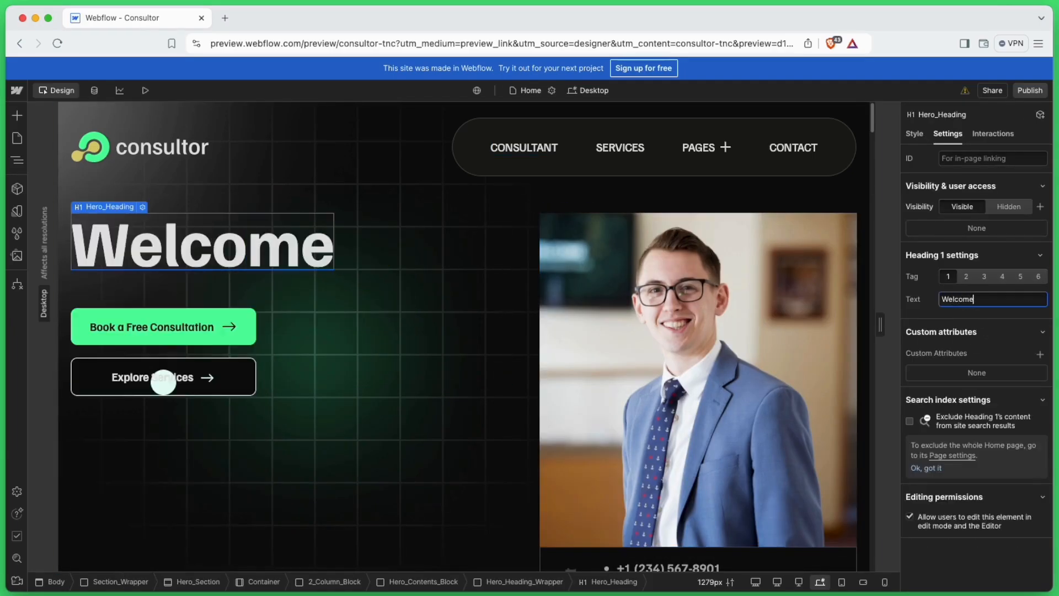
type(" to themeNcode")
left_click(990, 299)
key("BackSpace")
type("T")
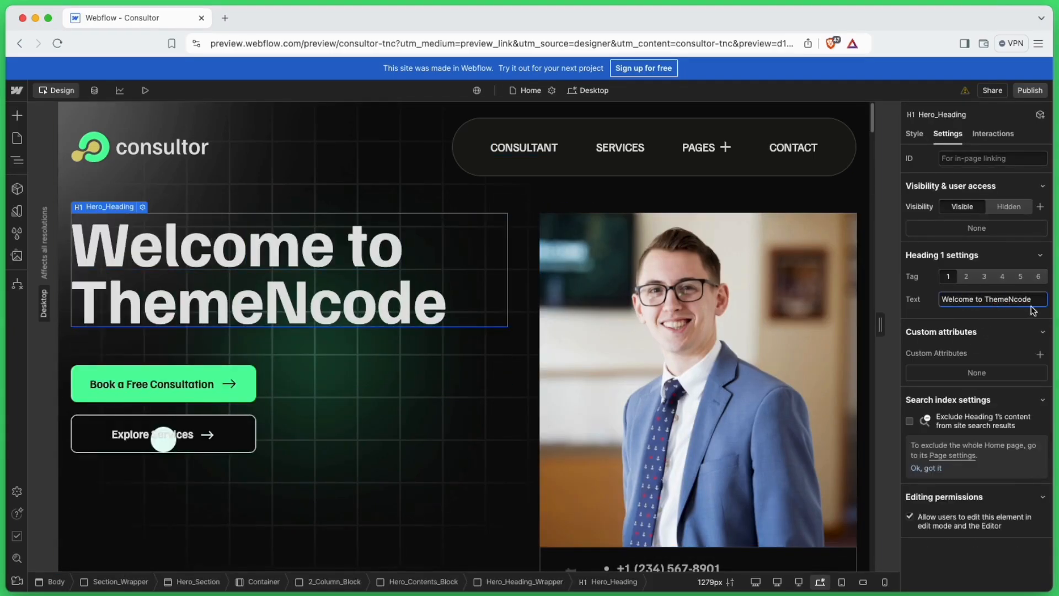
Step: Replace the hero image with image 1861 (7).png, the portrait of a woman in a black blazer, from the assets
left_click(578, 350)
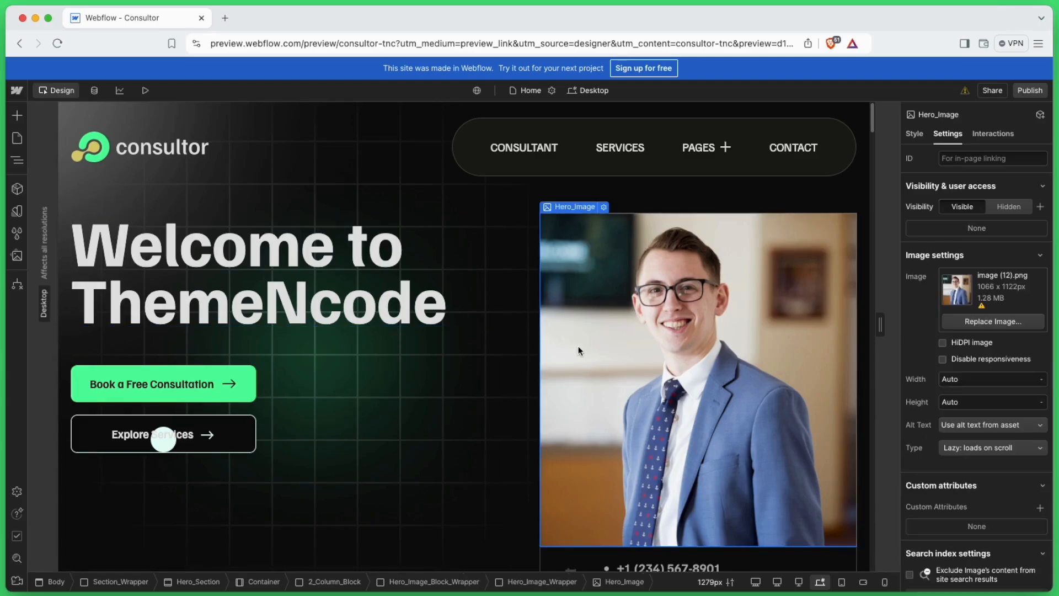
left_click(997, 323)
left_click(489, 326)
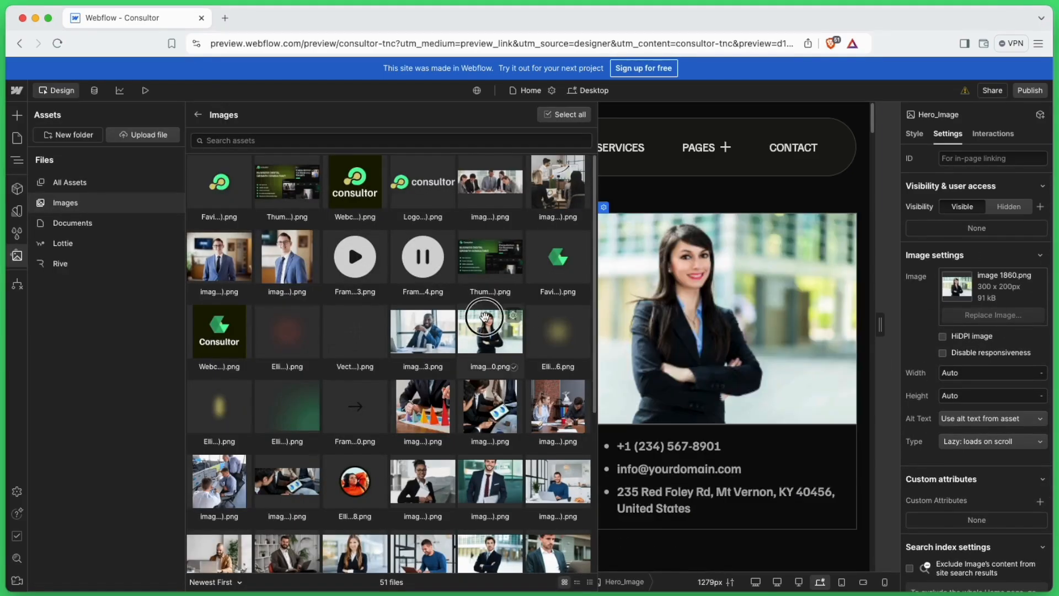
left_click(452, 332)
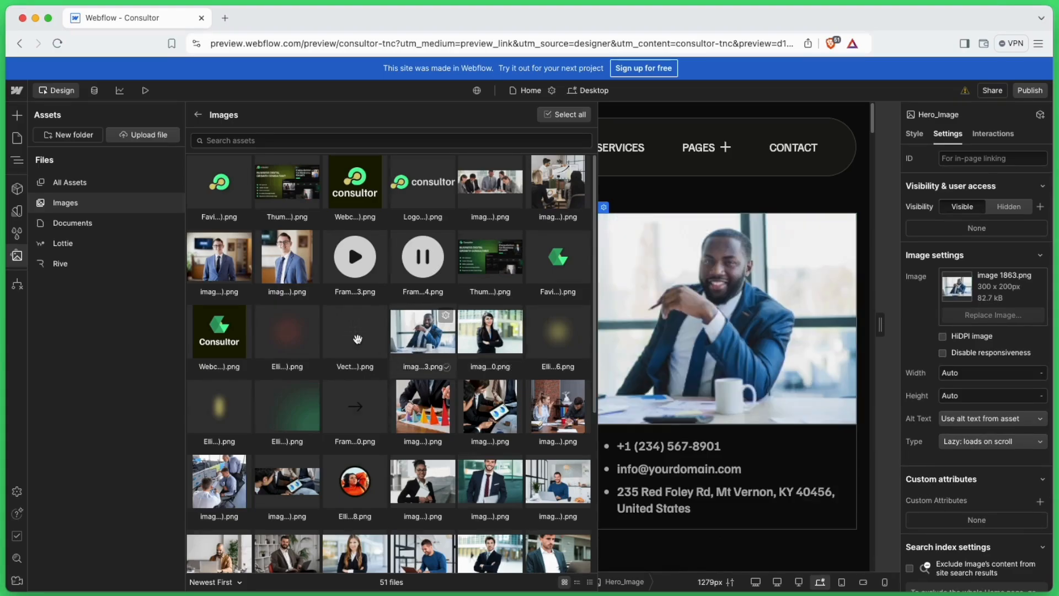
left_click(270, 258)
left_click(287, 408)
left_click(358, 552)
key("Escape")
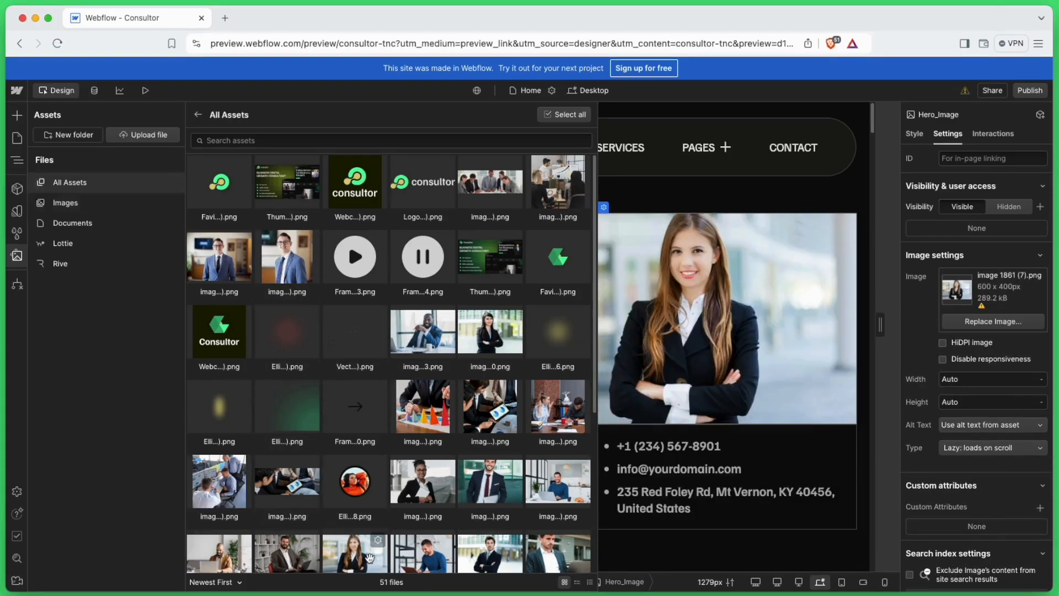
Step: Inspect the settings of the contact list and its address item below the hero image
left_click(627, 431)
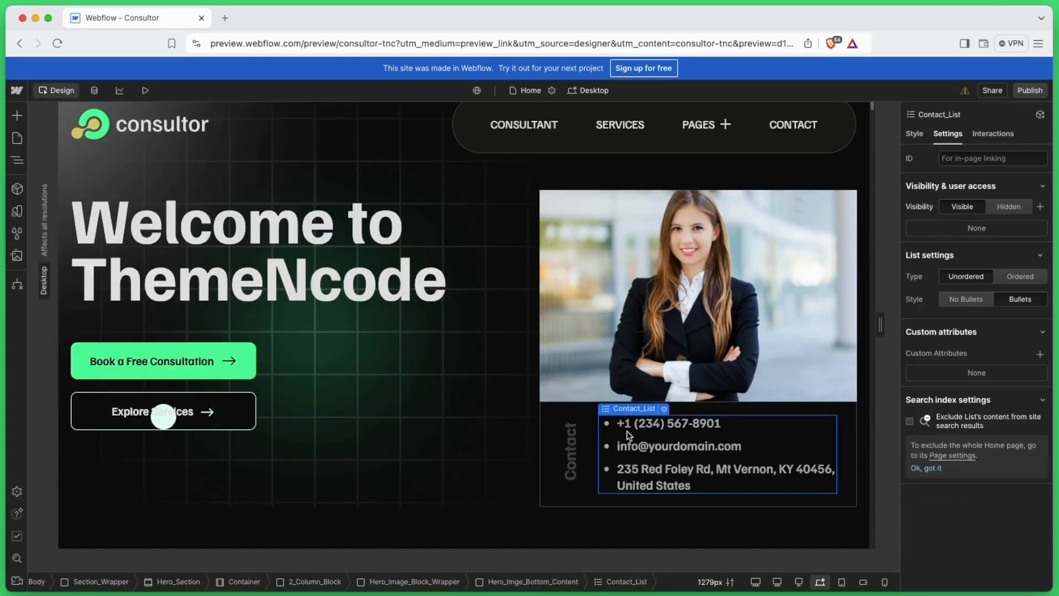
left_click(648, 442)
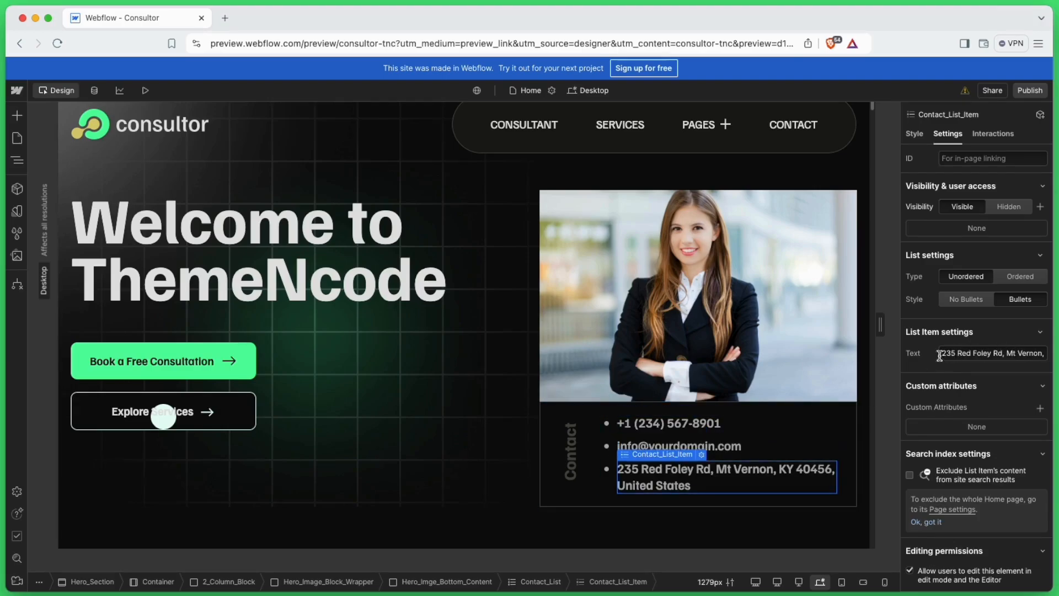
Step: Set the primary hero button's text to "Click here for free consulting" and review its link page, tab and preload options
left_click(198, 353)
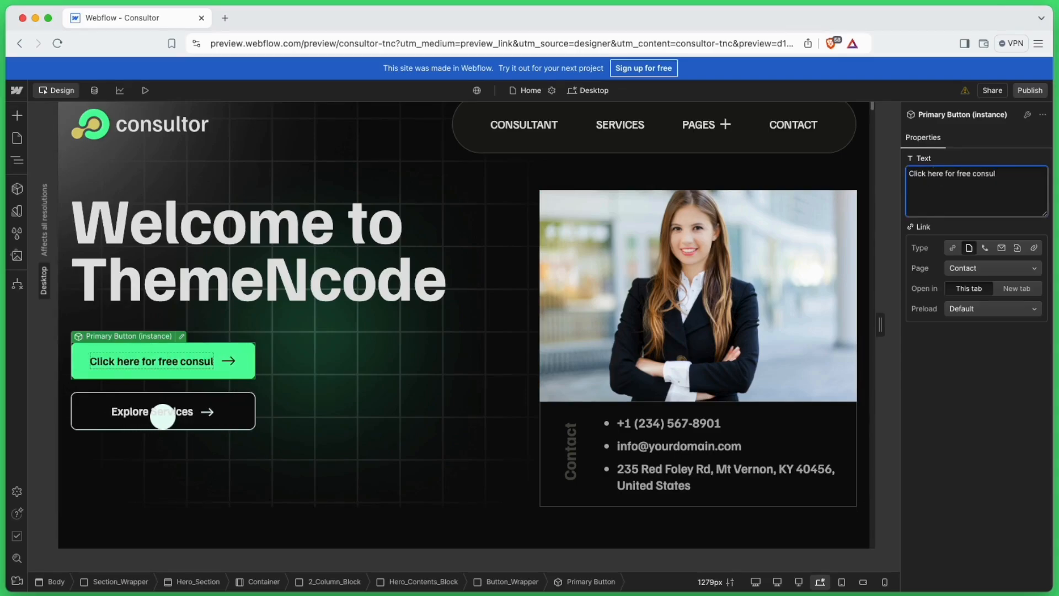
left_click(964, 268)
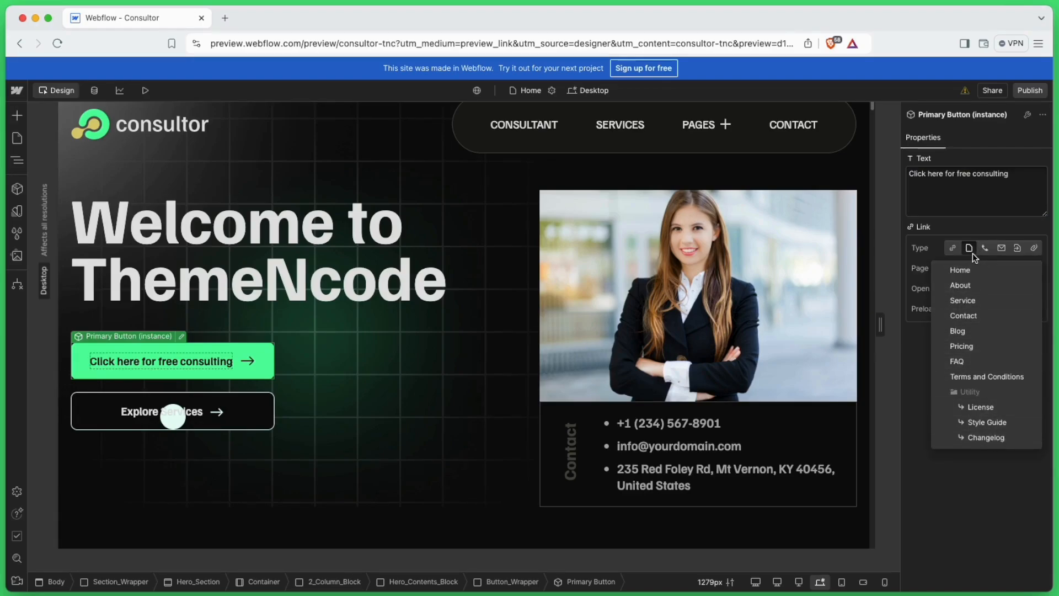
left_click(974, 254)
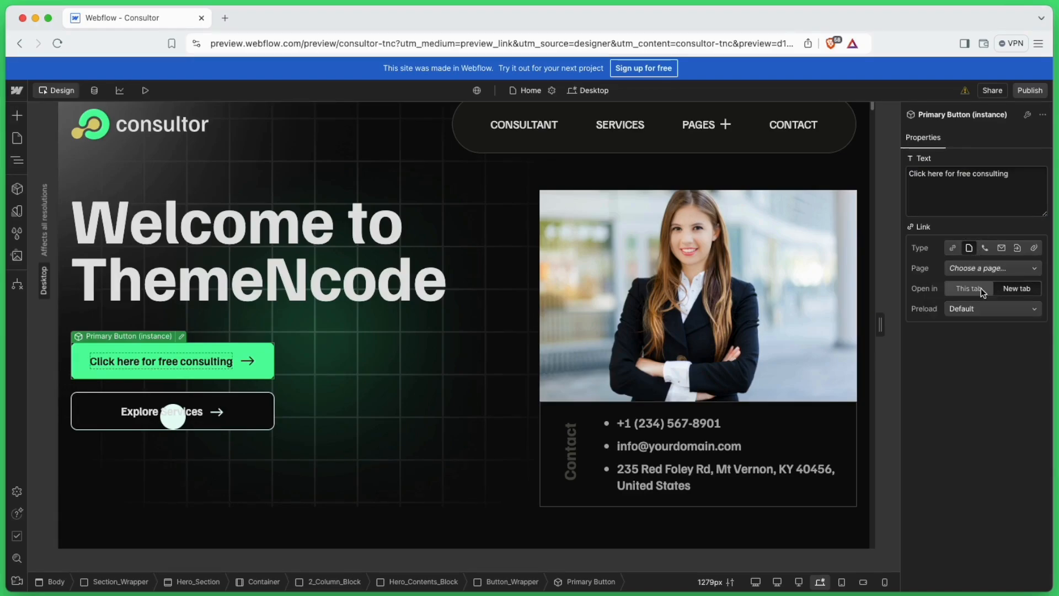
left_click(993, 309)
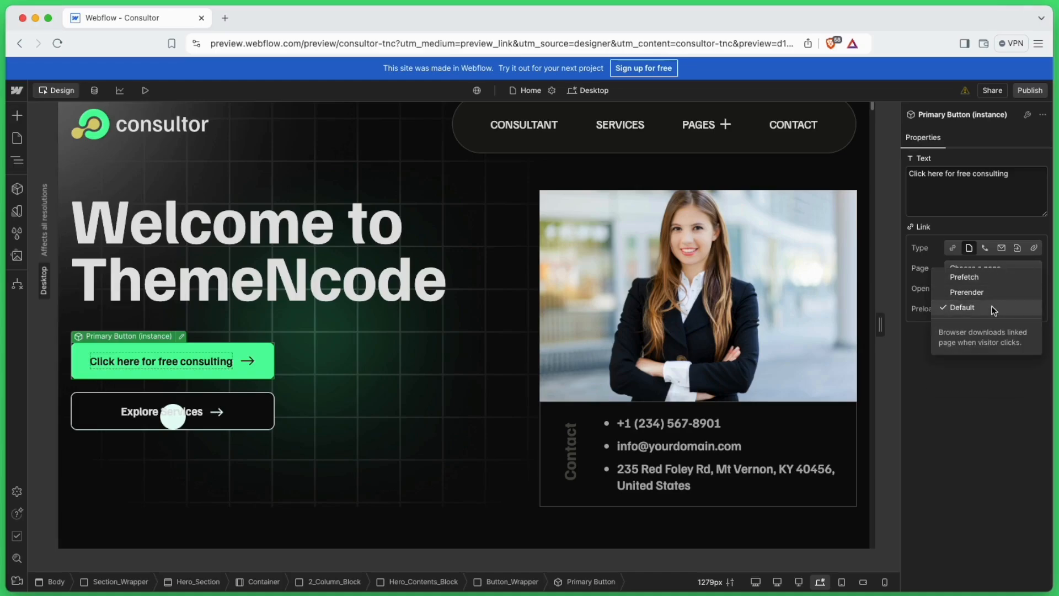
left_click(995, 311)
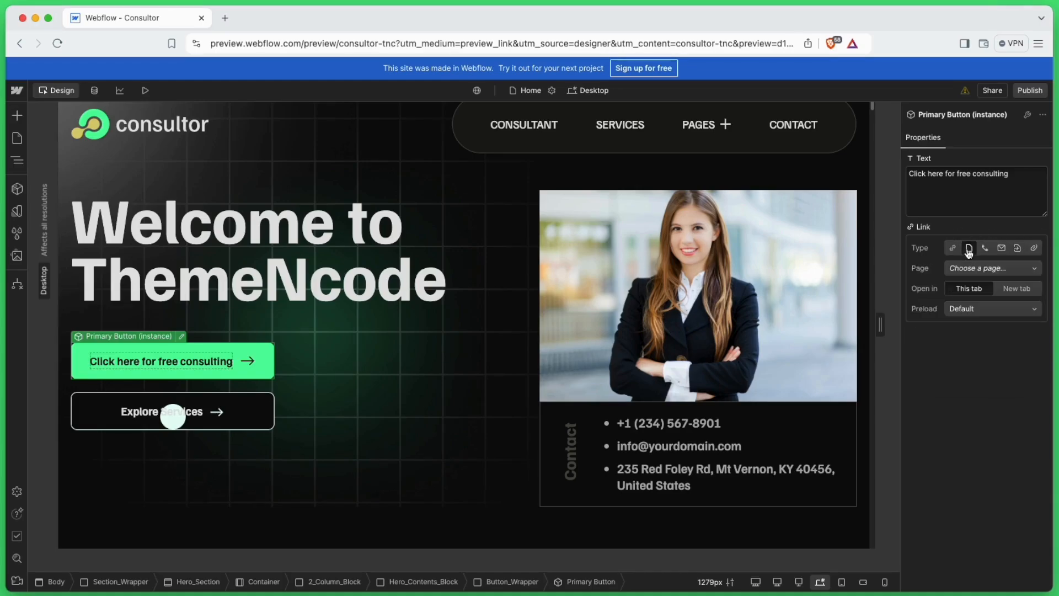
Step: Inspect the text settings of the counter numbers and labels in the statistics section below the hero
left_click(515, 226)
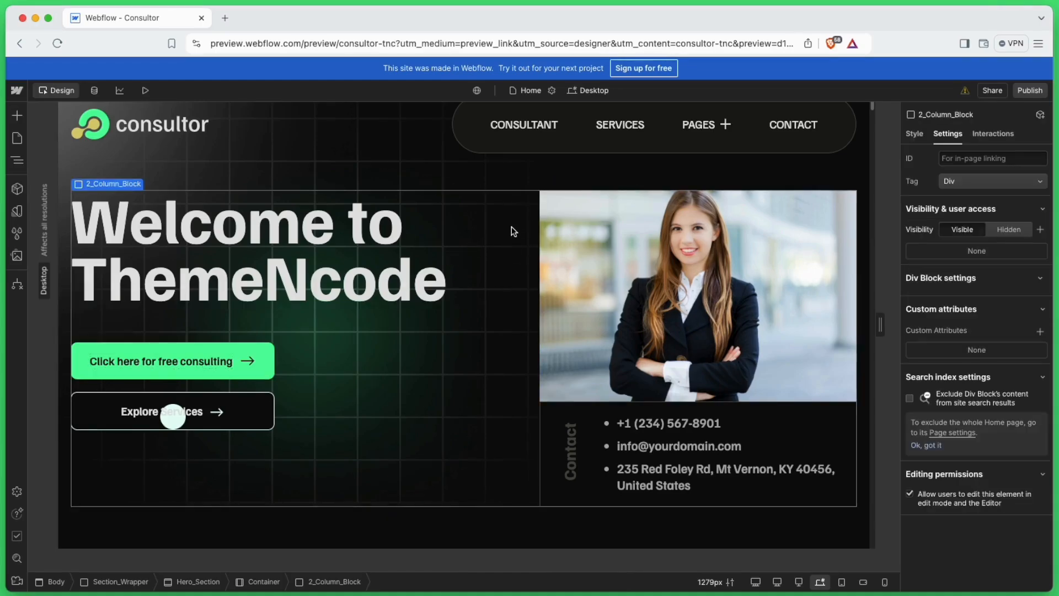
scroll(513, 226, "down", 6)
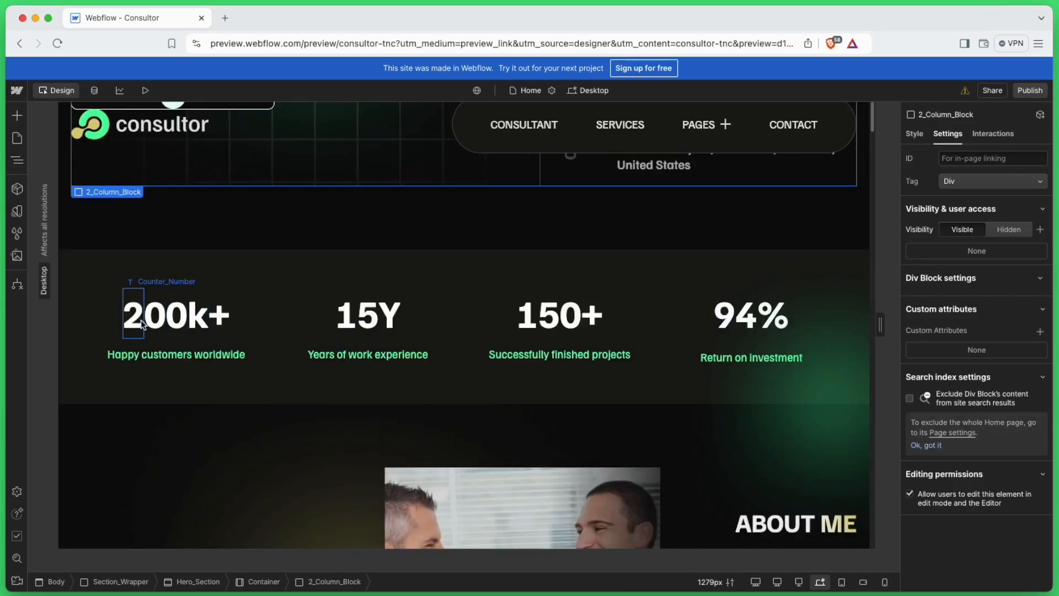
left_click(143, 323)
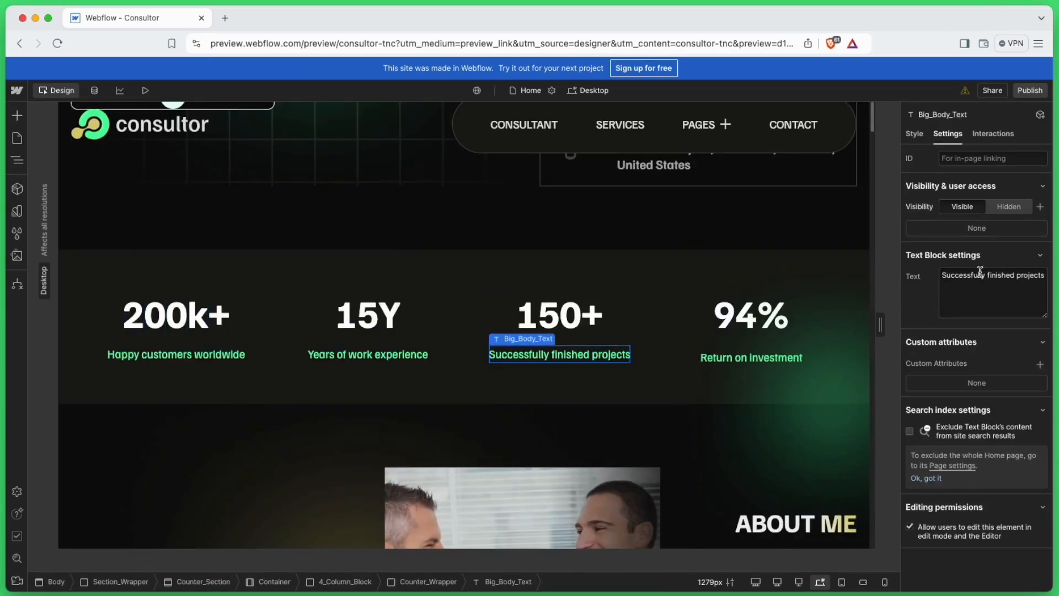
Step: Inspect the settings of the About Me section's heading, image and introduction paragraph
scroll(791, 288, "down", 5)
left_click(791, 288)
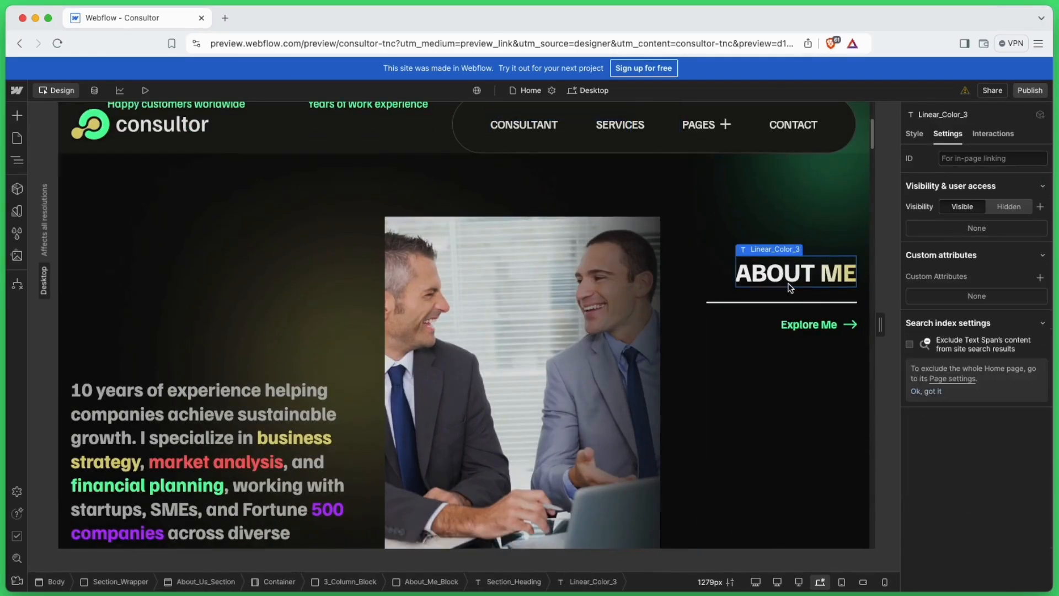
scroll(592, 331, "down", 2)
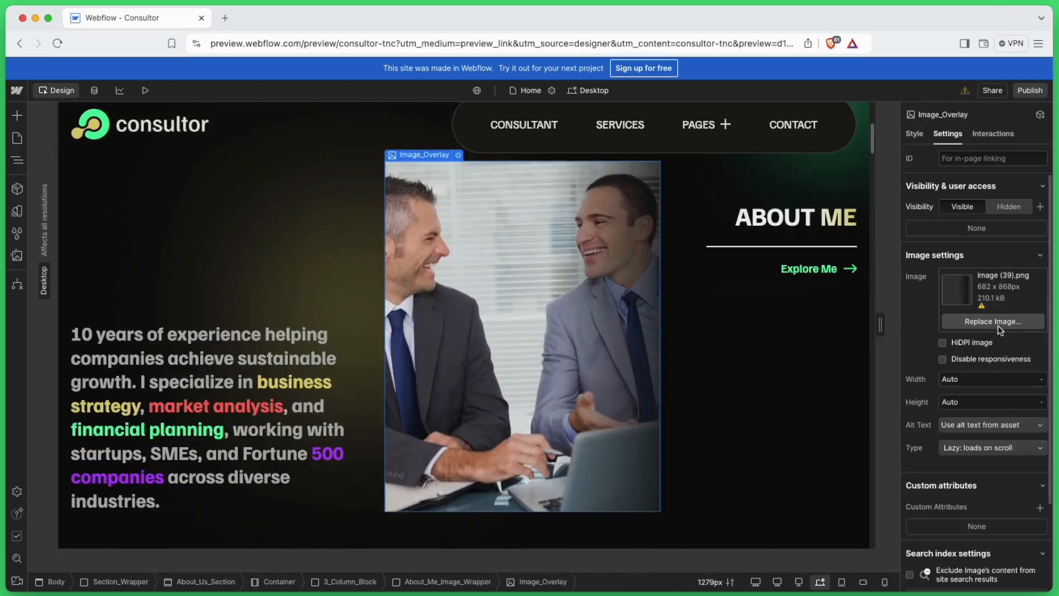
left_click(321, 407)
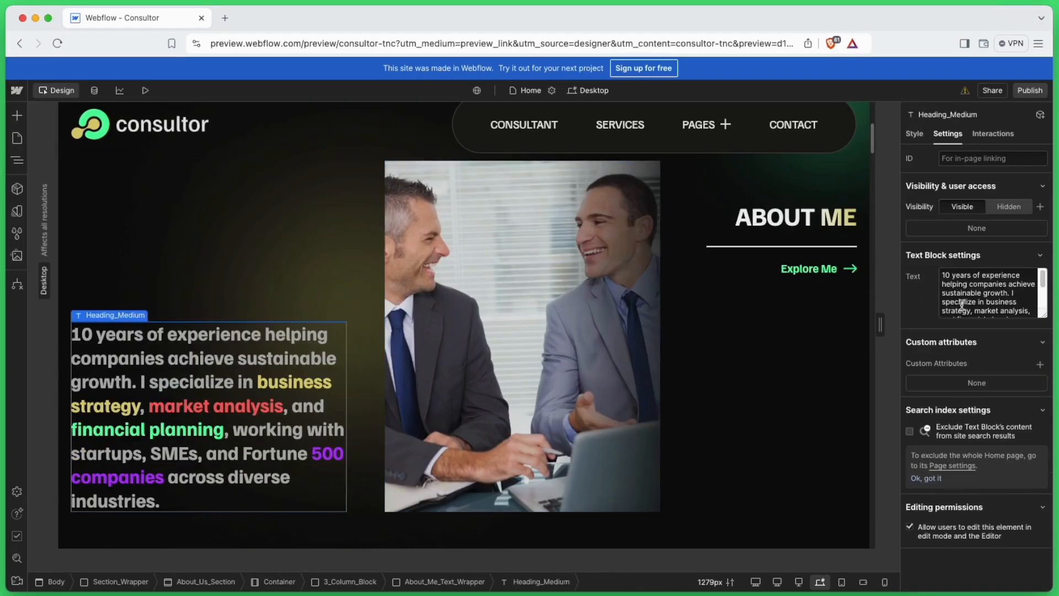
Step: Inspect the properties of several service cards in the services section
scroll(773, 326, "down", 15)
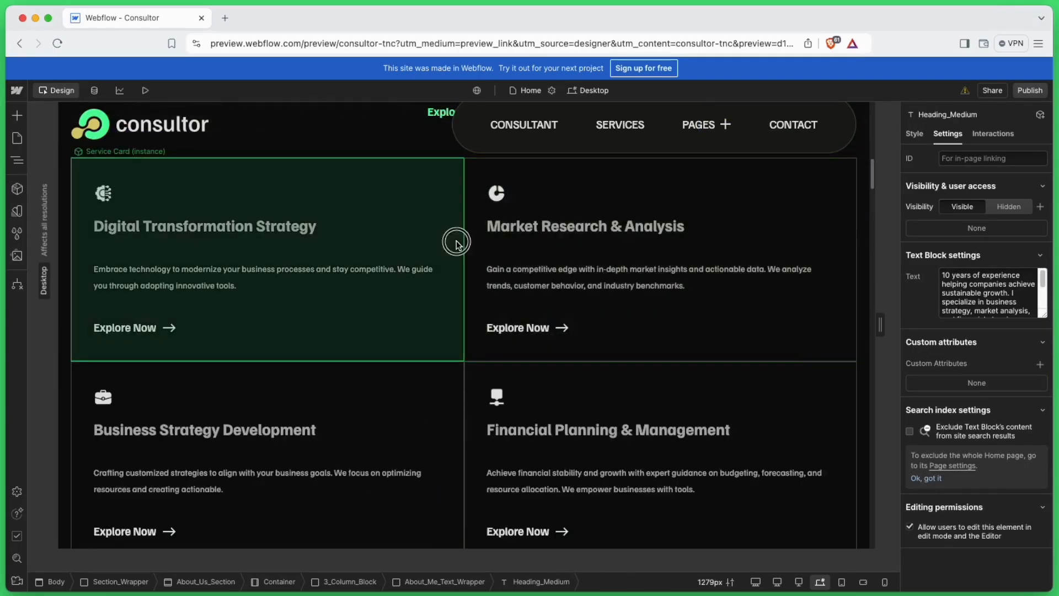
left_click(457, 243)
left_click(564, 247)
scroll(581, 260, "down", 2)
left_click(588, 314)
left_click(368, 353)
Step: Enable the play/pause button option for the background video in the See How I Can Help You section
scroll(403, 347, "down", 12)
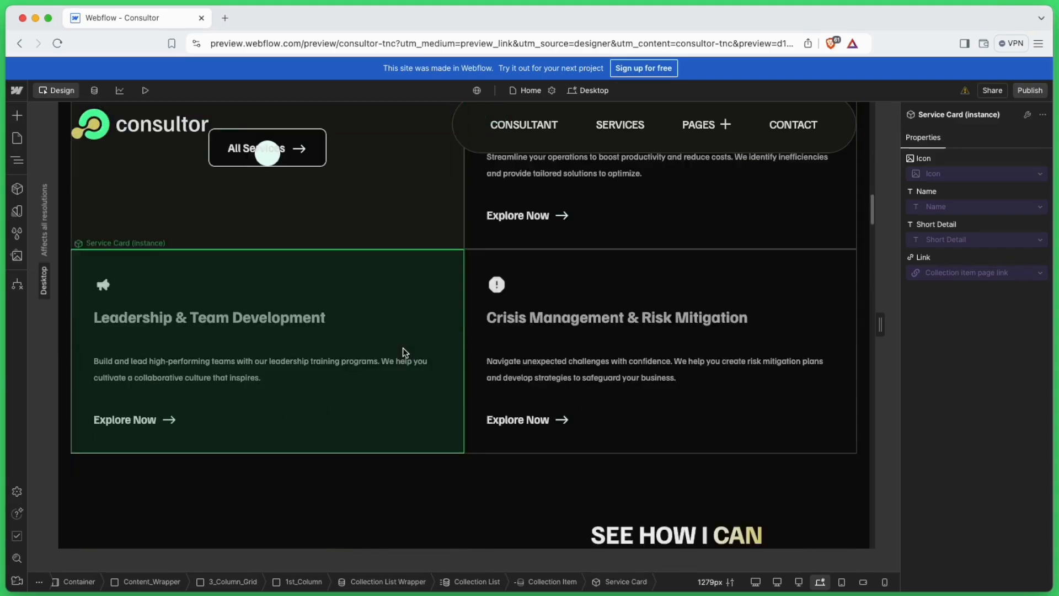
left_click(521, 326)
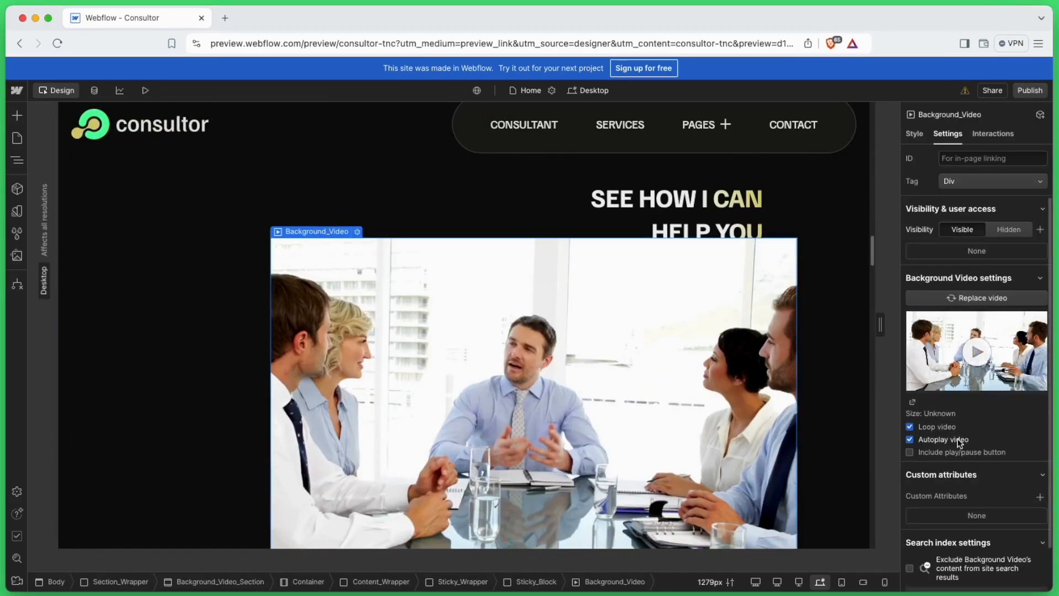
Step: Inspect the image settings of two floating testimonial images around the What My Clients Say heading
scroll(757, 329, "down", 10)
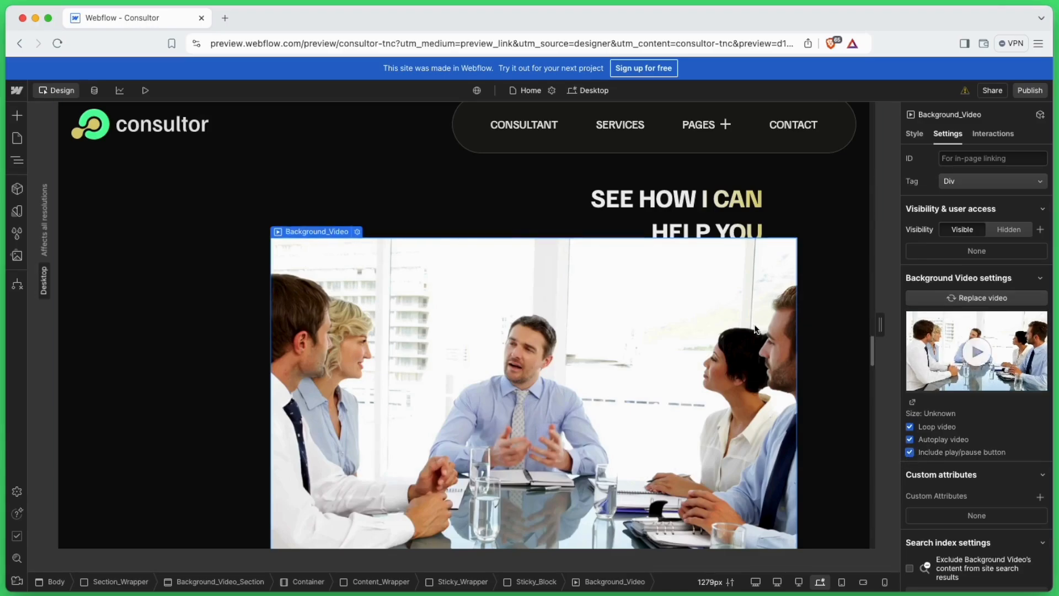
left_click(634, 254)
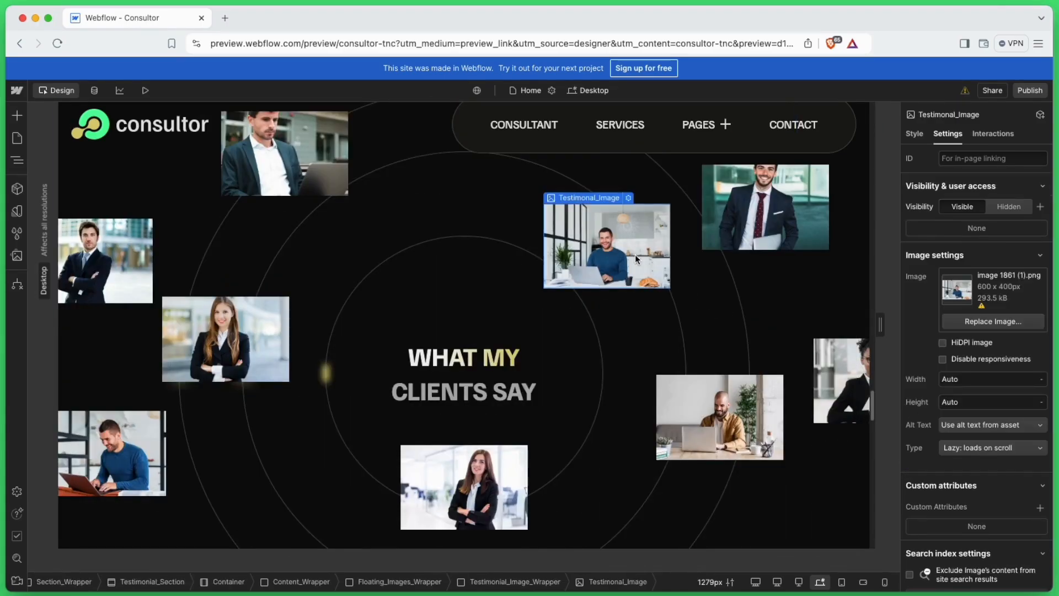
left_click(755, 411)
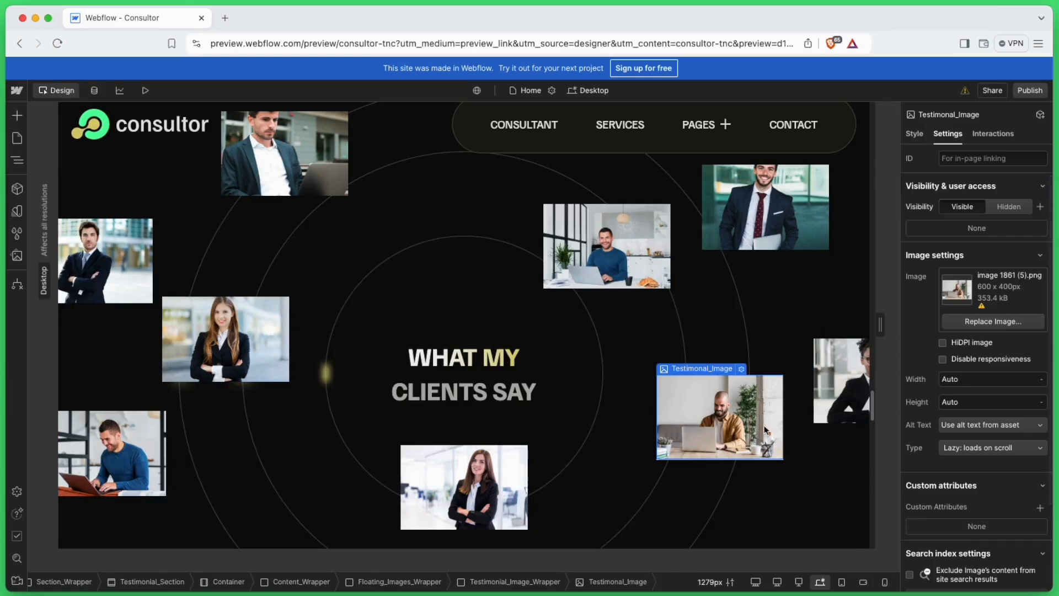
Step: Inspect the properties of the blog cards in the Insights & Resources section
scroll(704, 486, "down", 10)
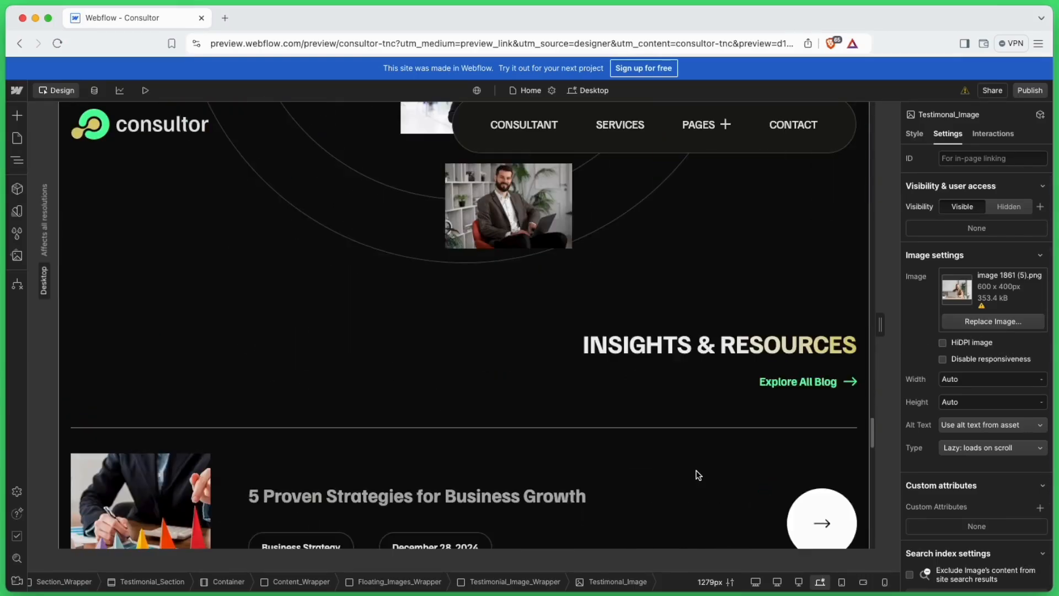
scroll(698, 470, "down", 2)
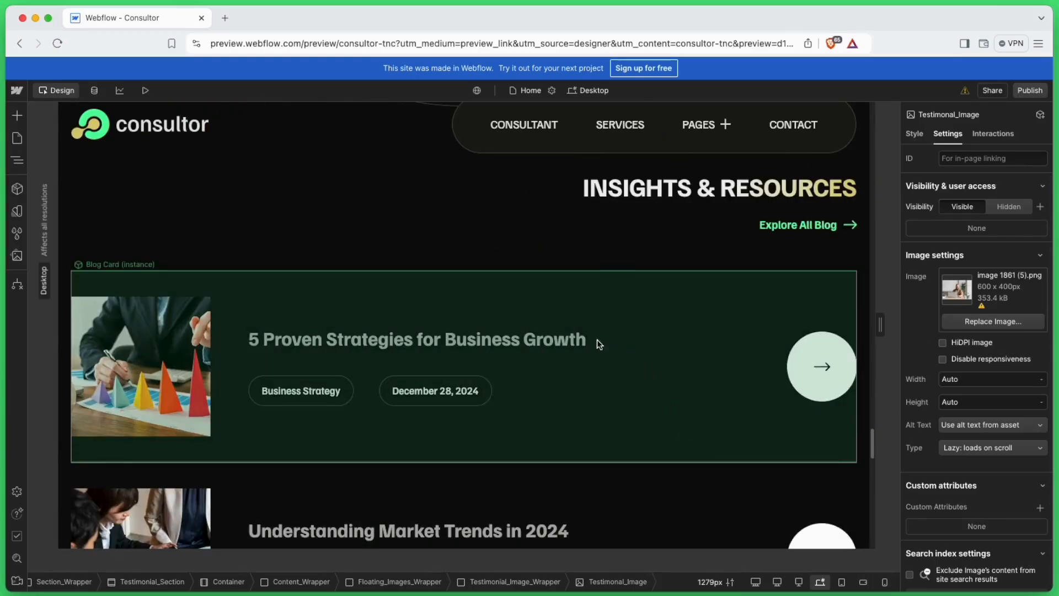
left_click(565, 330)
scroll(568, 334, "down", 4)
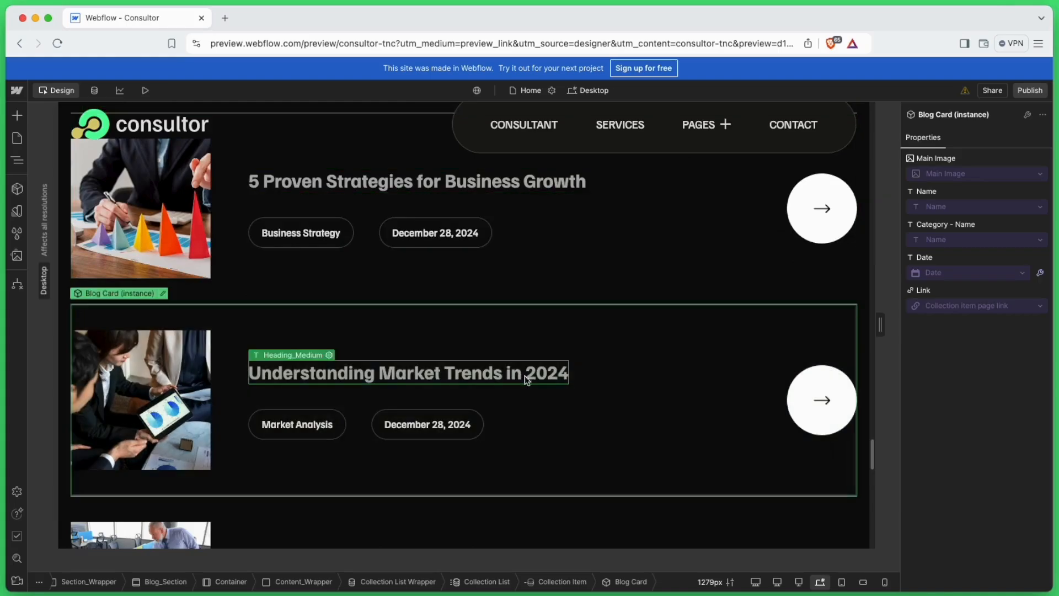
scroll(525, 372, "down", 5)
left_click(576, 393)
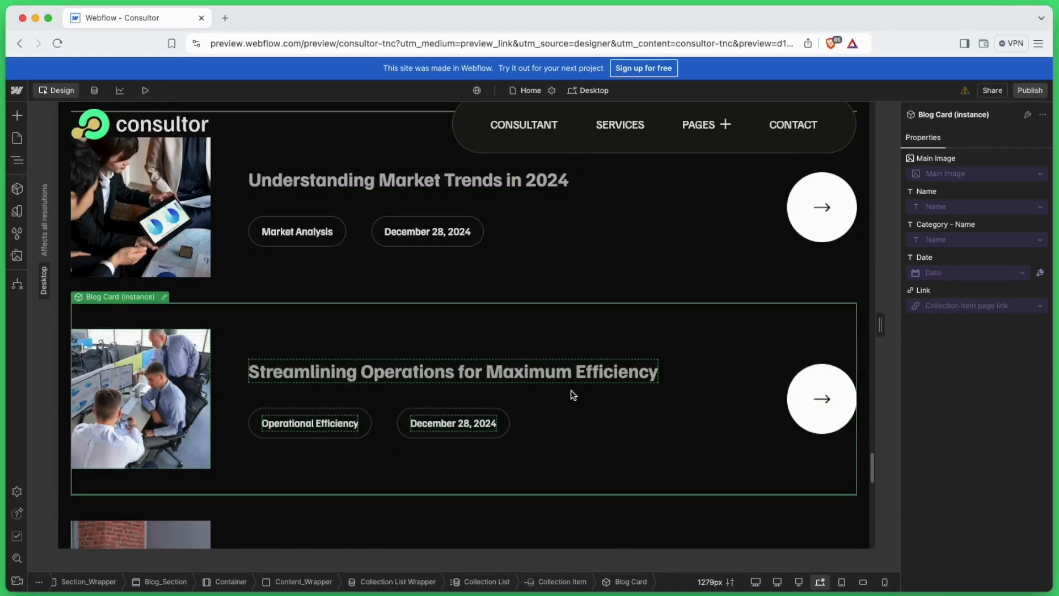
Step: Open the CMS and look through the Blog Categories, Blogs and Services collections
left_click(99, 91)
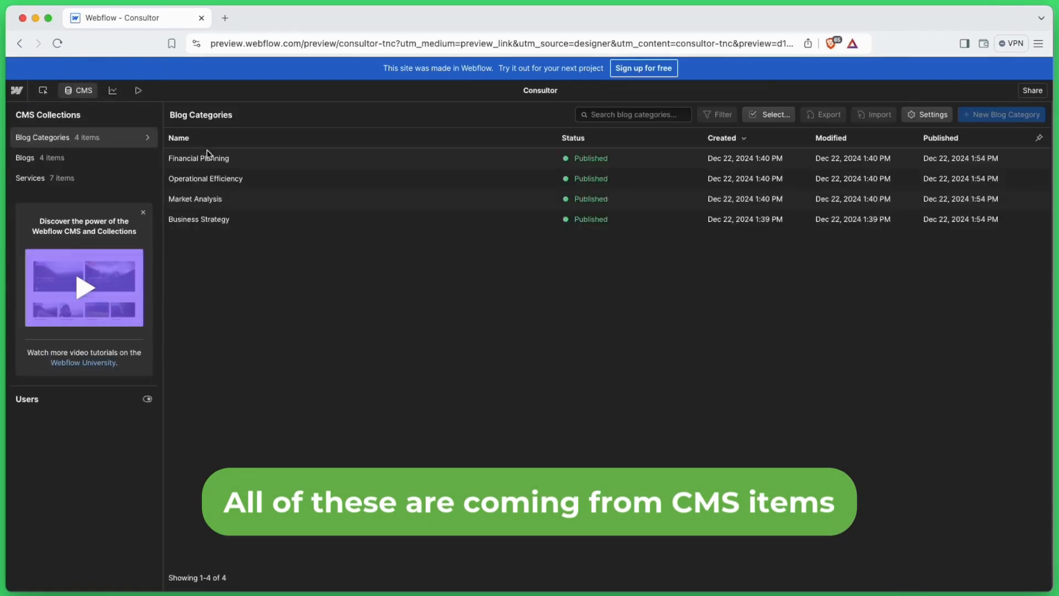
left_click(42, 162)
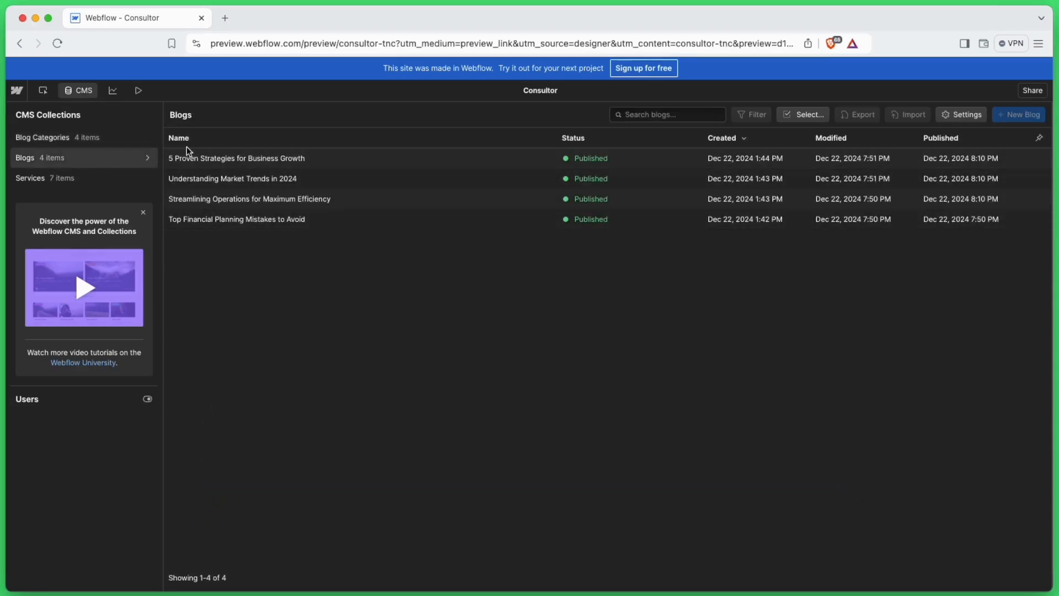
left_click(61, 178)
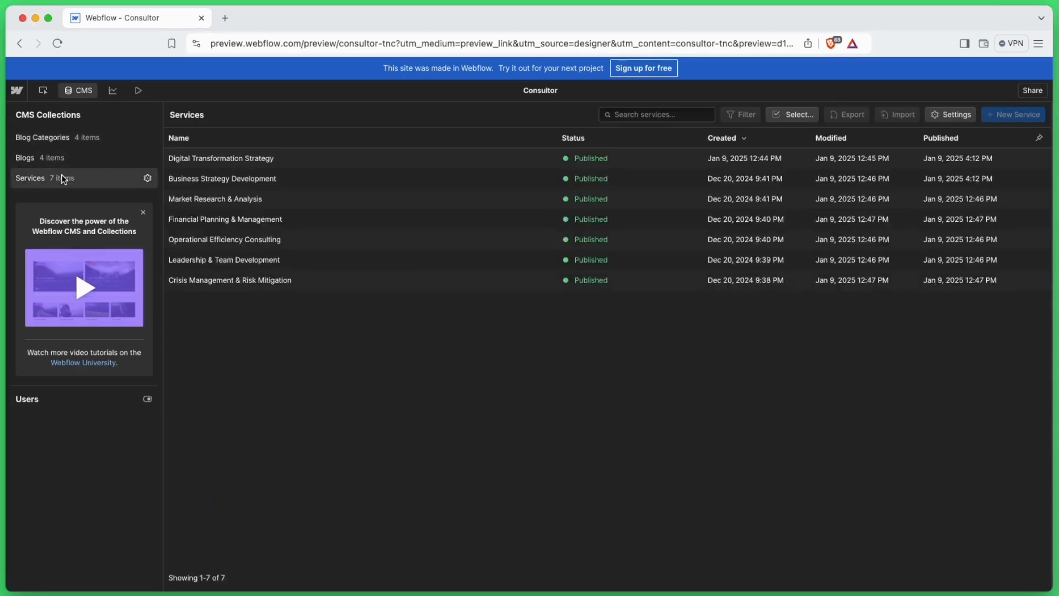
Step: Open the Leadership & Team Development service item and review its name, slug, icon and service detail fields
left_click(217, 259)
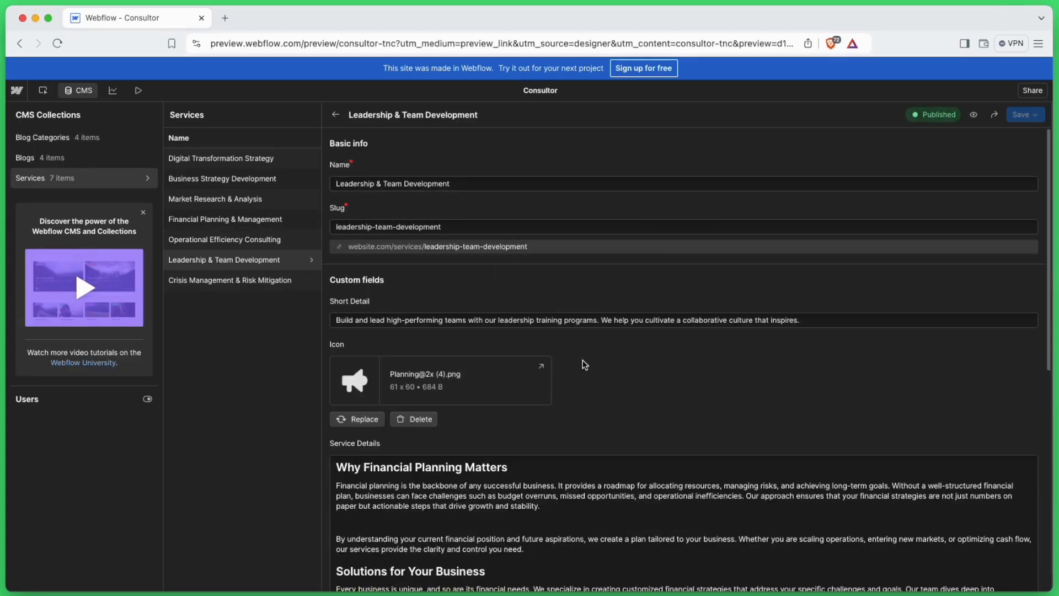
scroll(567, 370, "down", 7)
scroll(340, 166, "up", 1)
scroll(461, 373, "down", 5)
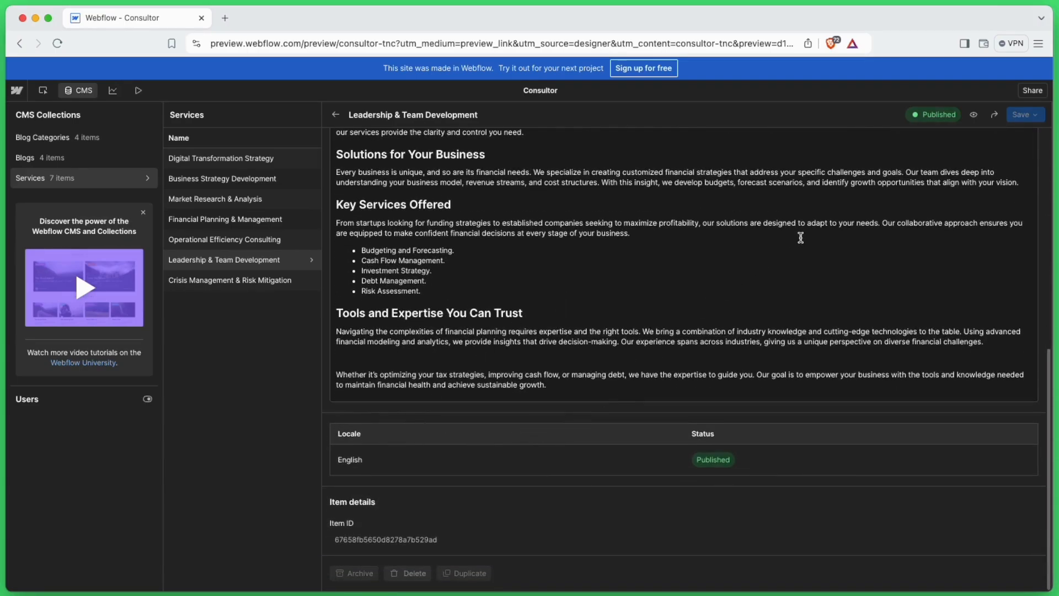
scroll(711, 284, "up", 15)
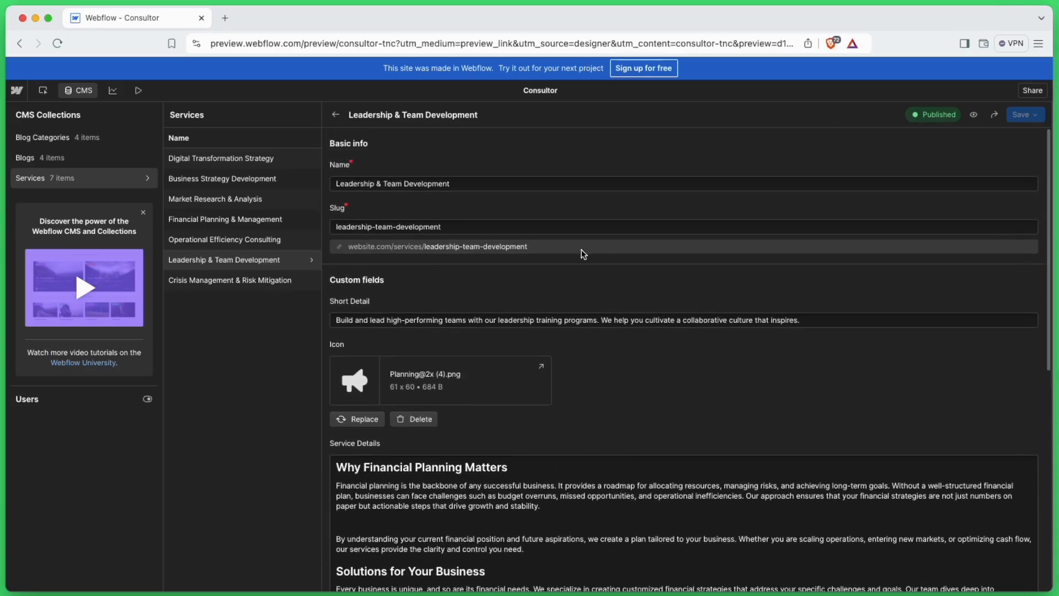
Step: Return to the page design and set the footer's About Us link text to "Home"
left_click(75, 94)
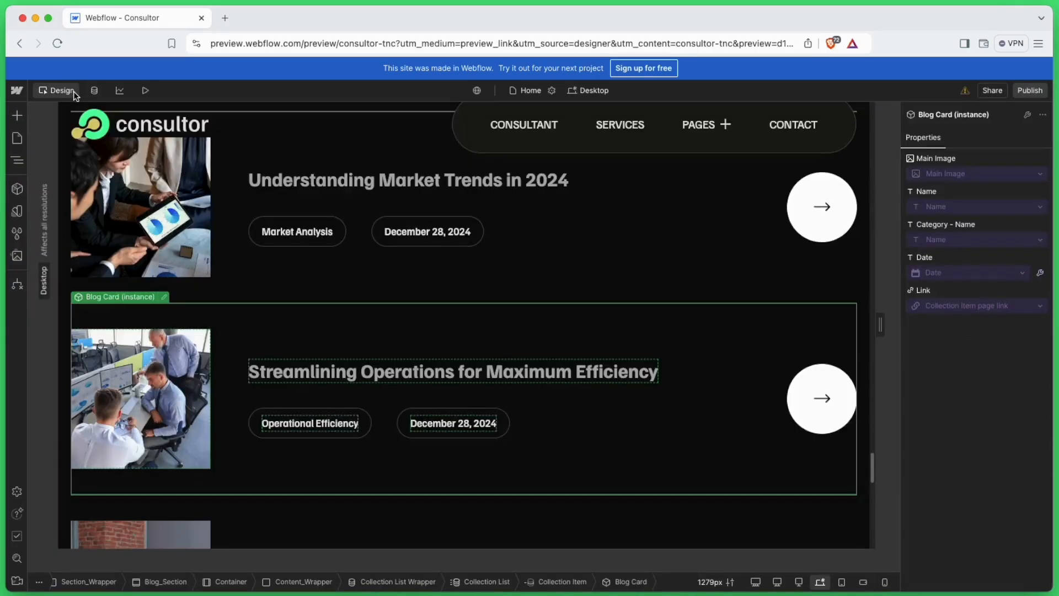
scroll(690, 182, "down", 4)
scroll(690, 182, "down", 15)
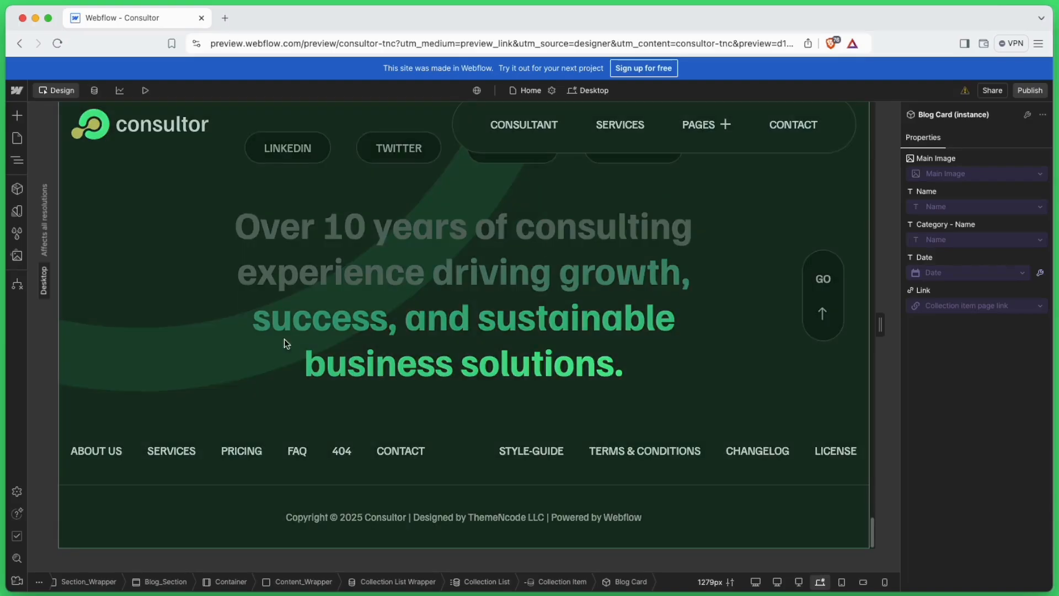
left_click(103, 446)
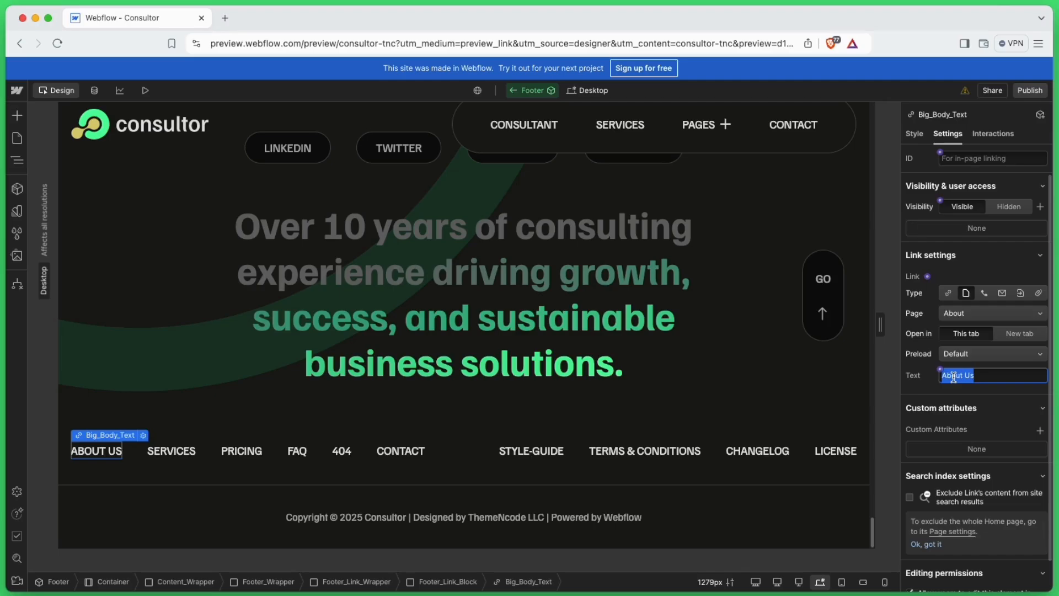
type("Home")
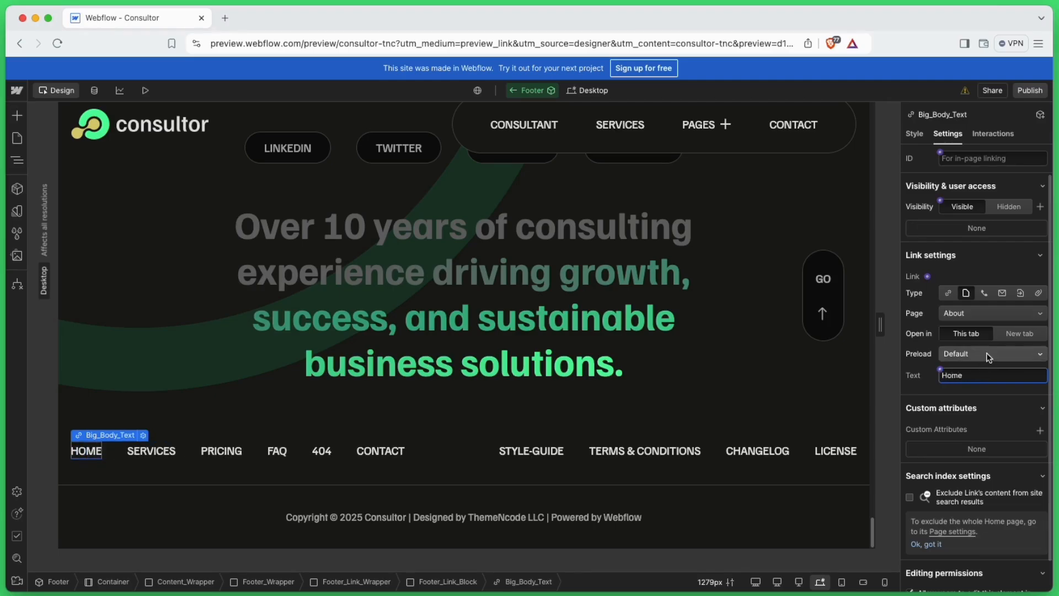
Step: Review the preload, open-in-tab and linked page options of the footer's Home link, keeping it set to This tab
left_click(987, 354)
left_click(985, 353)
left_click(1009, 333)
left_click(986, 334)
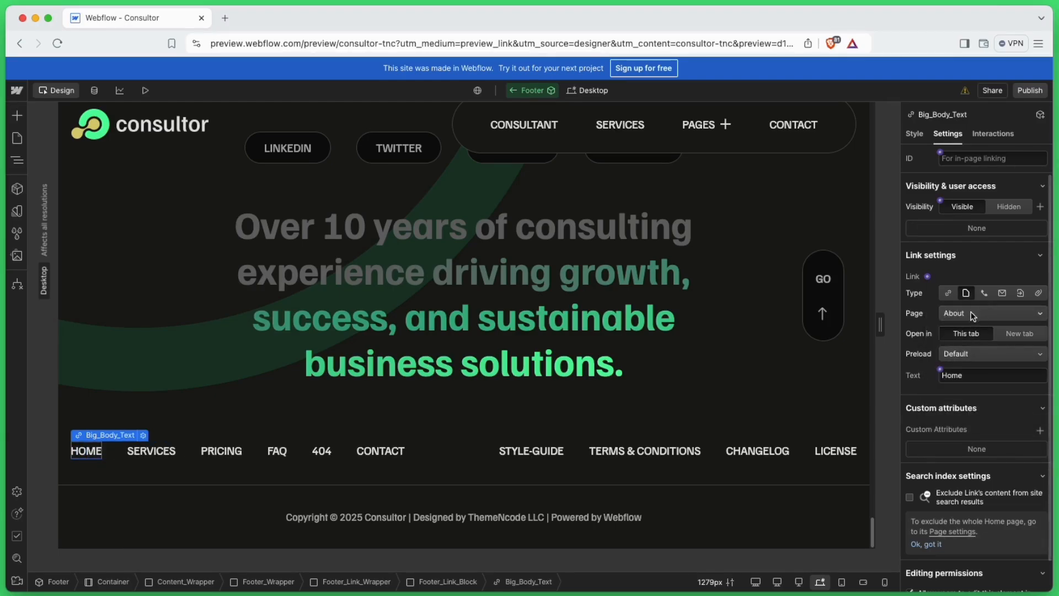
left_click(973, 313)
left_click(959, 312)
scroll(964, 306, "down", 1)
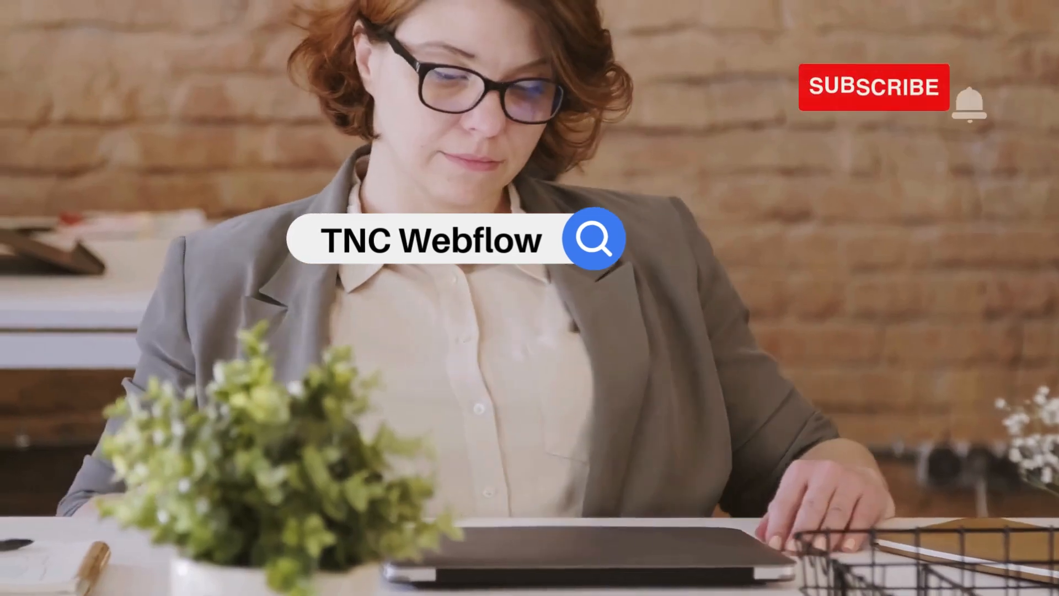